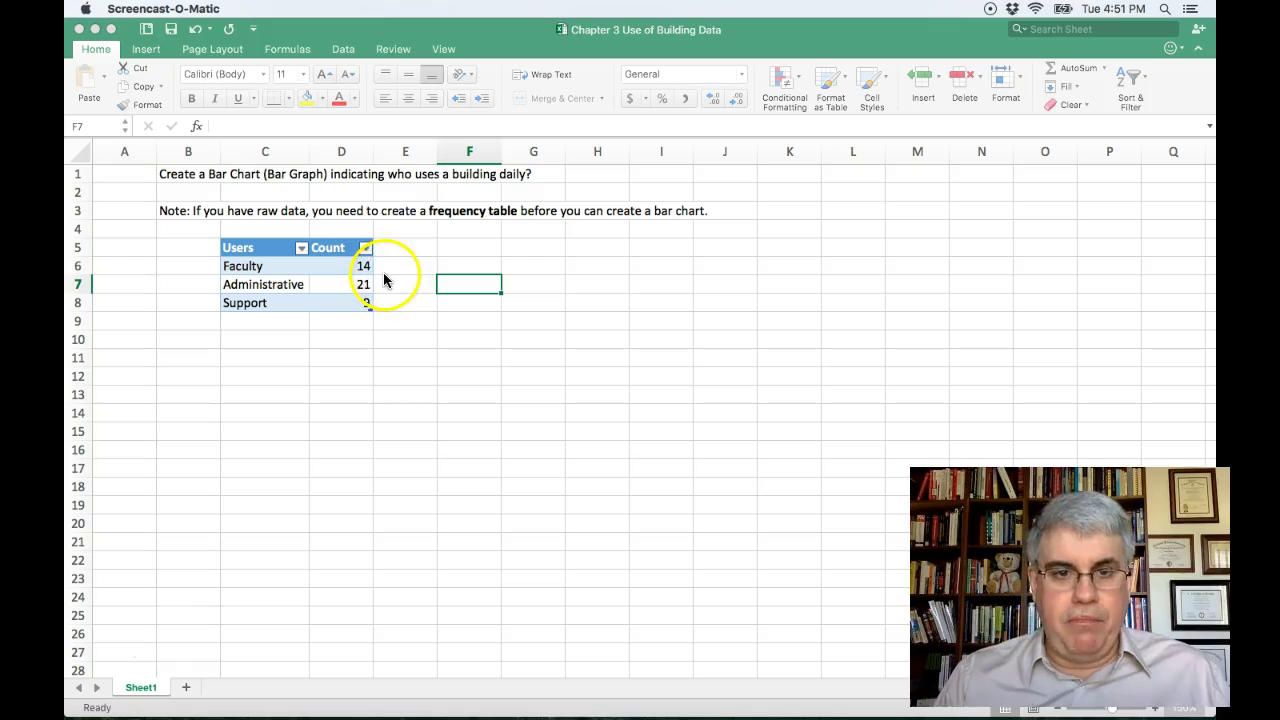
Insert a clustered column chart from the Users and Count frequency table.
left_click(238, 268)
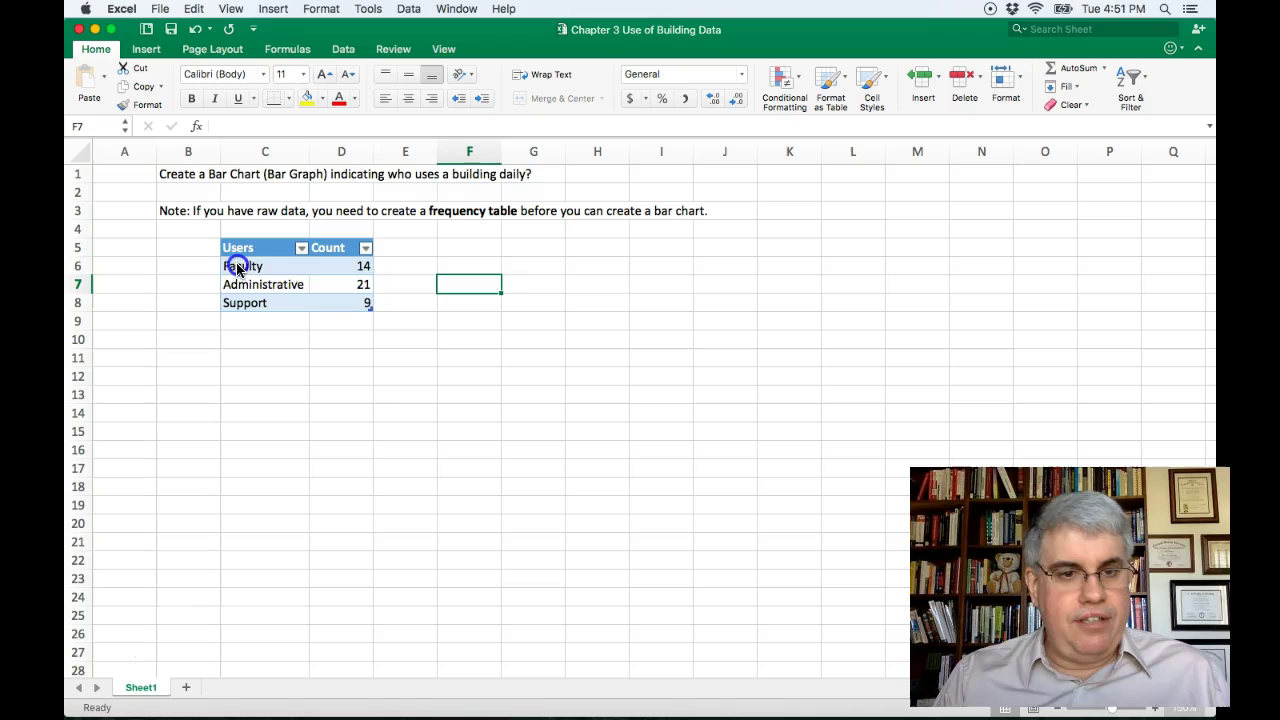
left_click(238, 268)
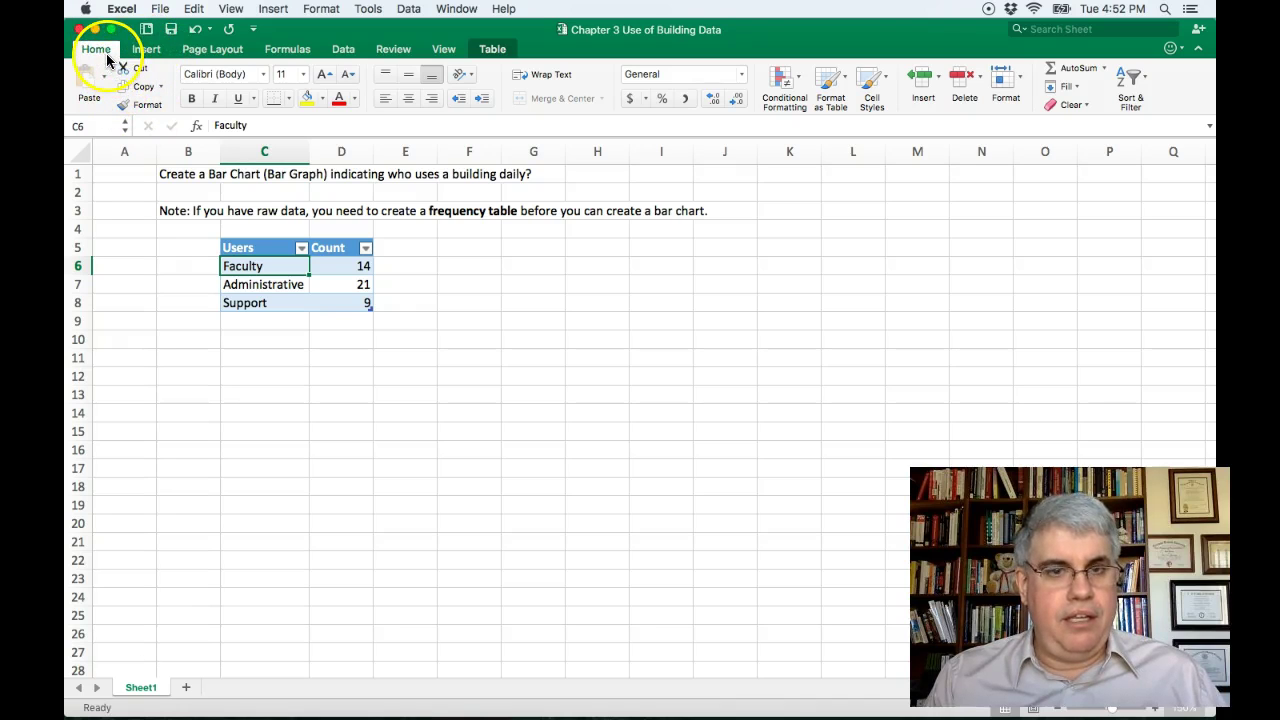
left_click(148, 52)
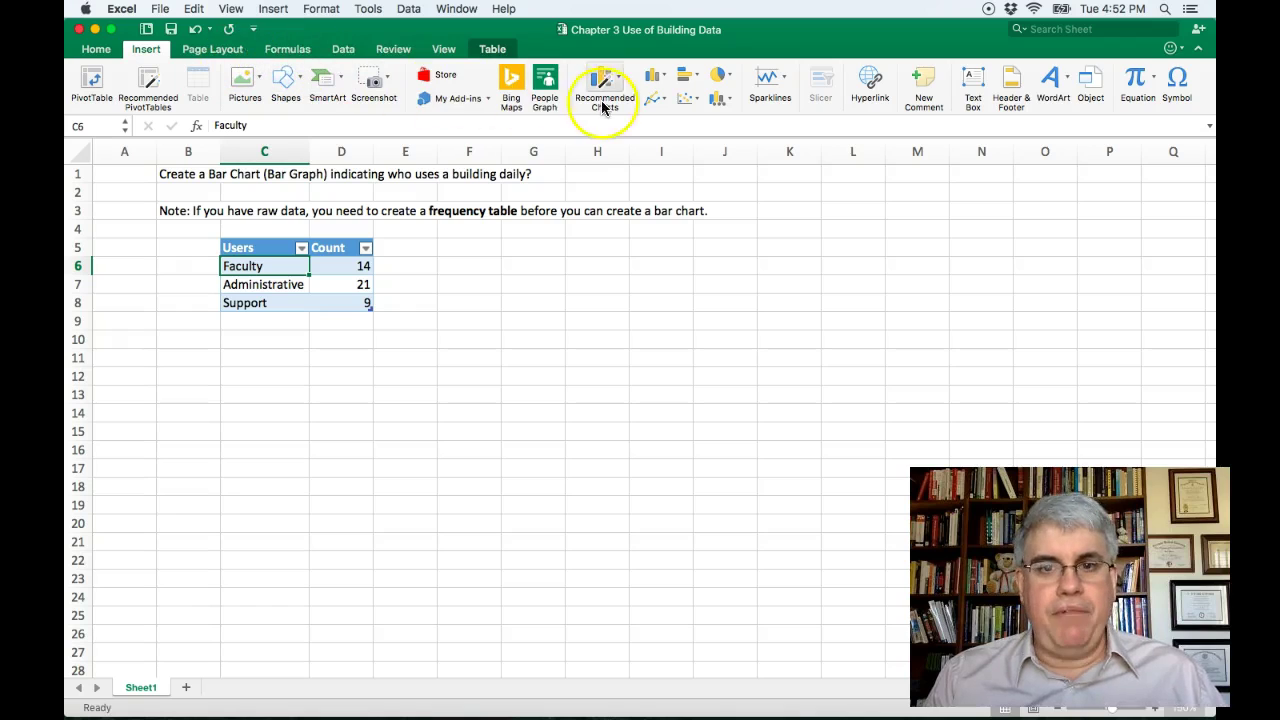
left_click(660, 80)
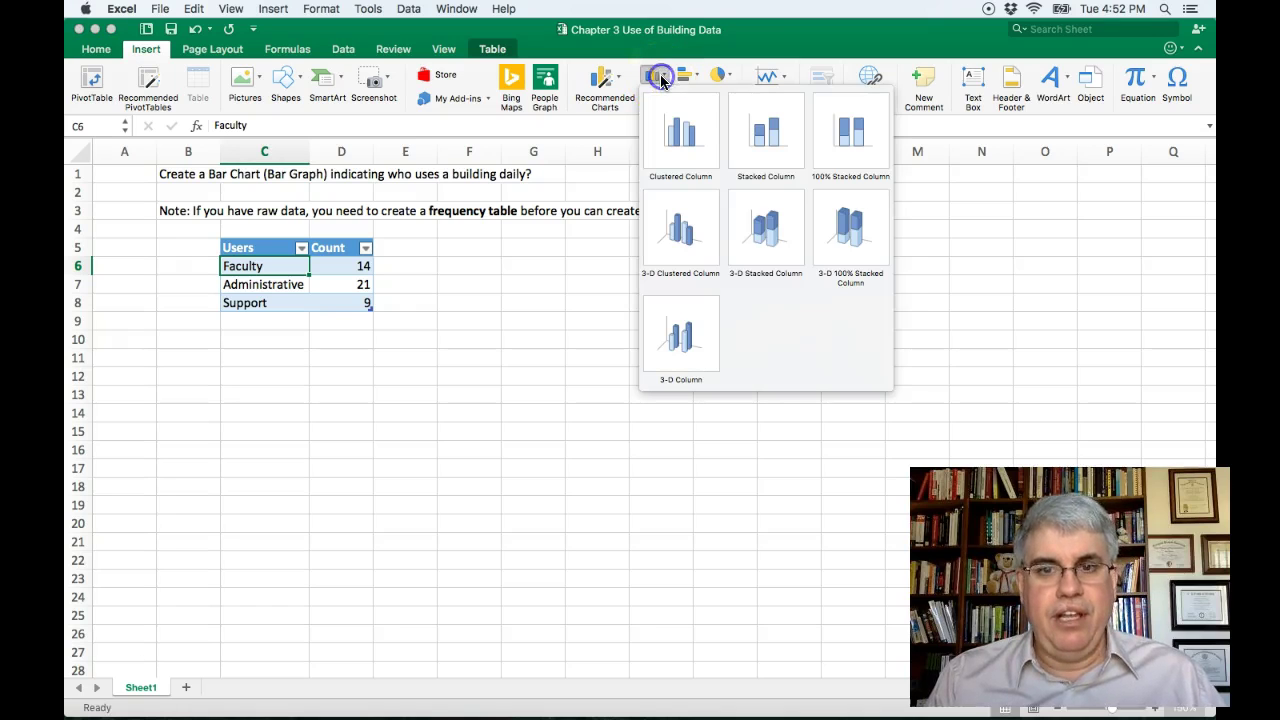
left_click(664, 152)
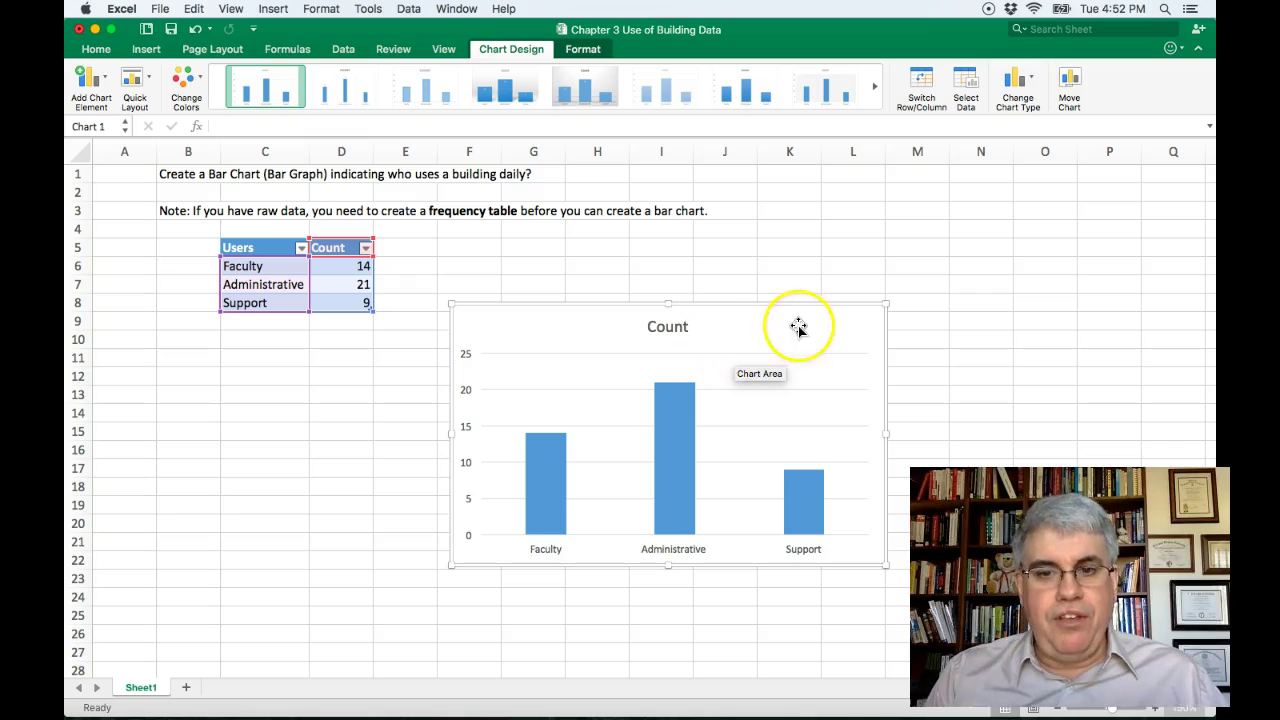
Replace the chart title with "Employees who use the Building Daily".
left_click(668, 327)
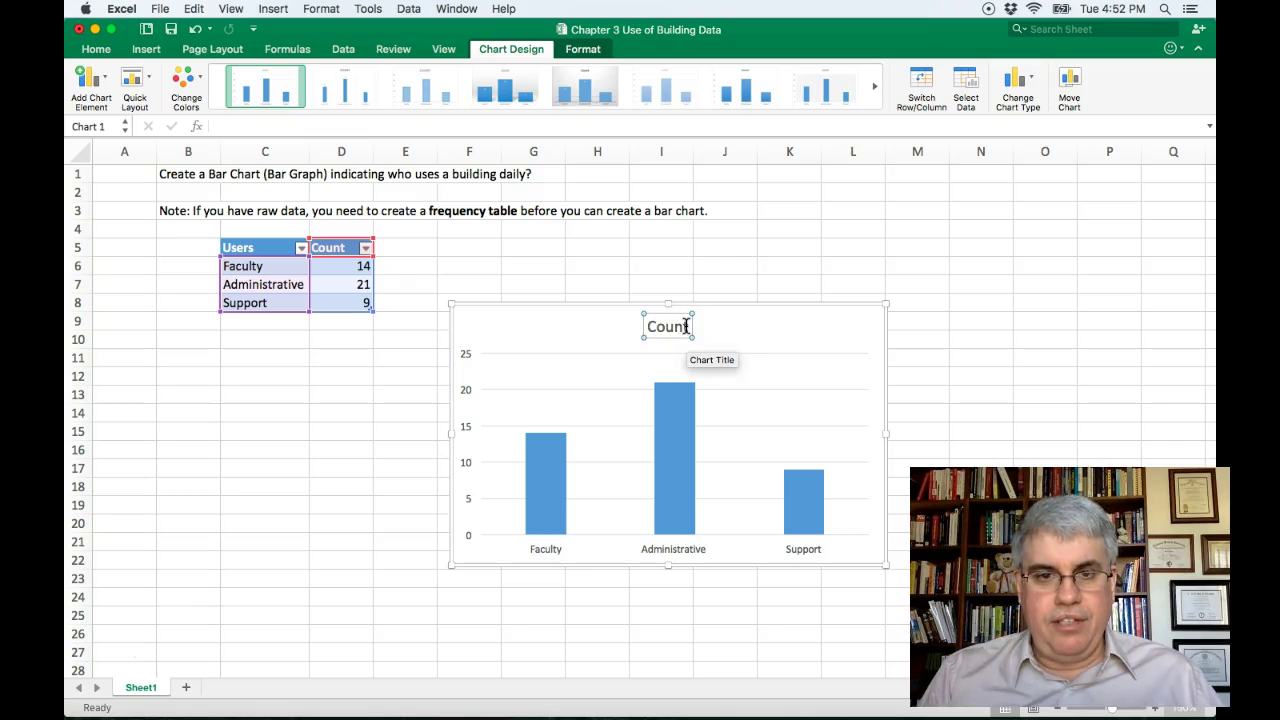
left_click(685, 327)
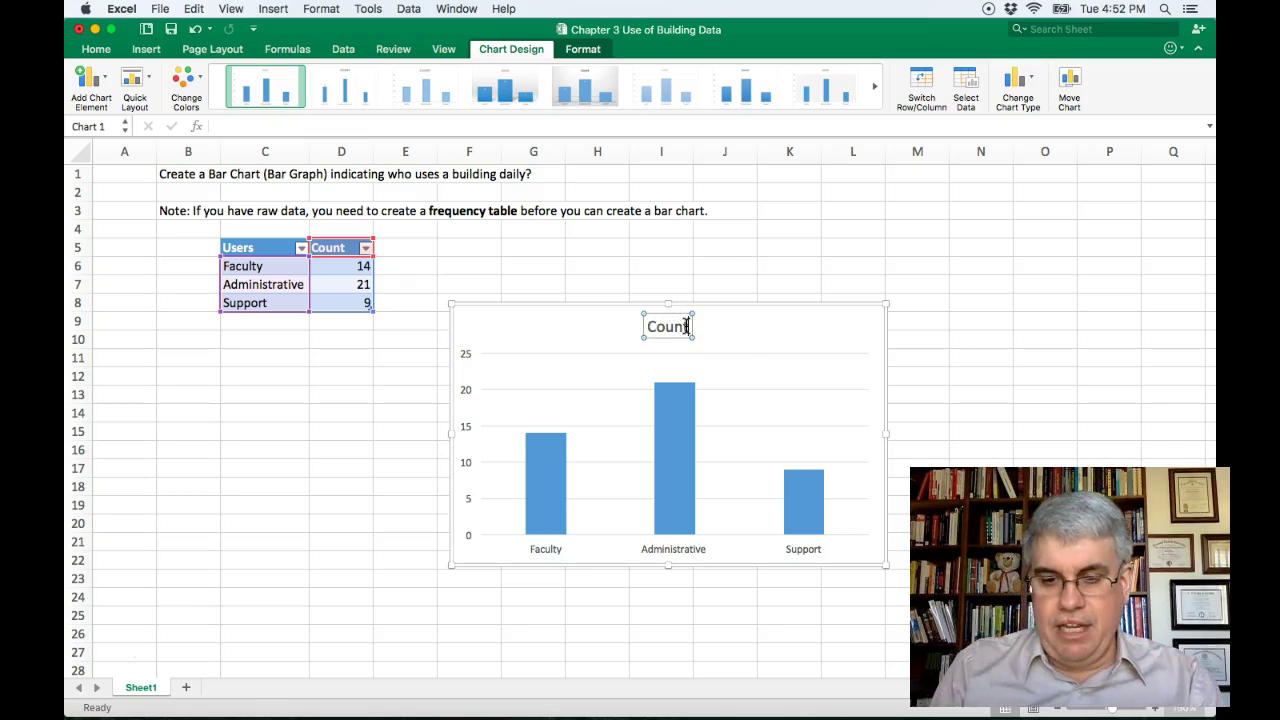
key("BackSpace")
key("BackSpace")
key("BackSpace")
key("BackSpace")
key("BackSpace")
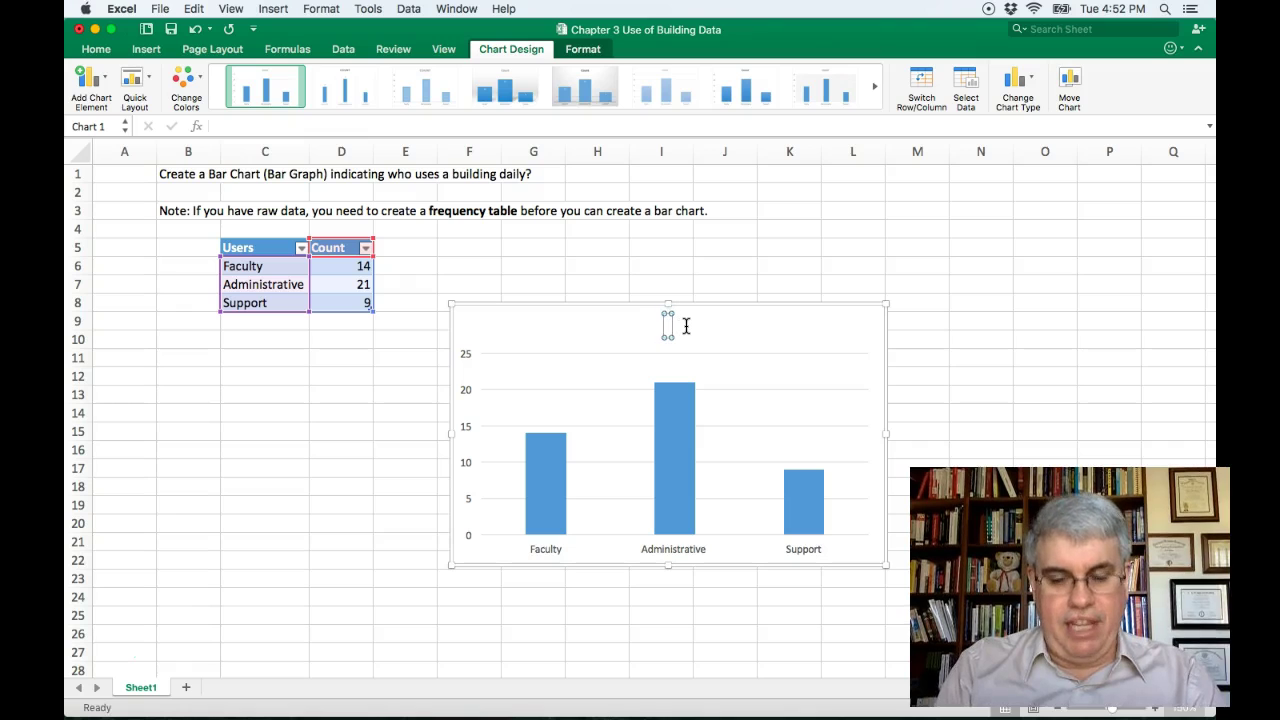
type("Employee")
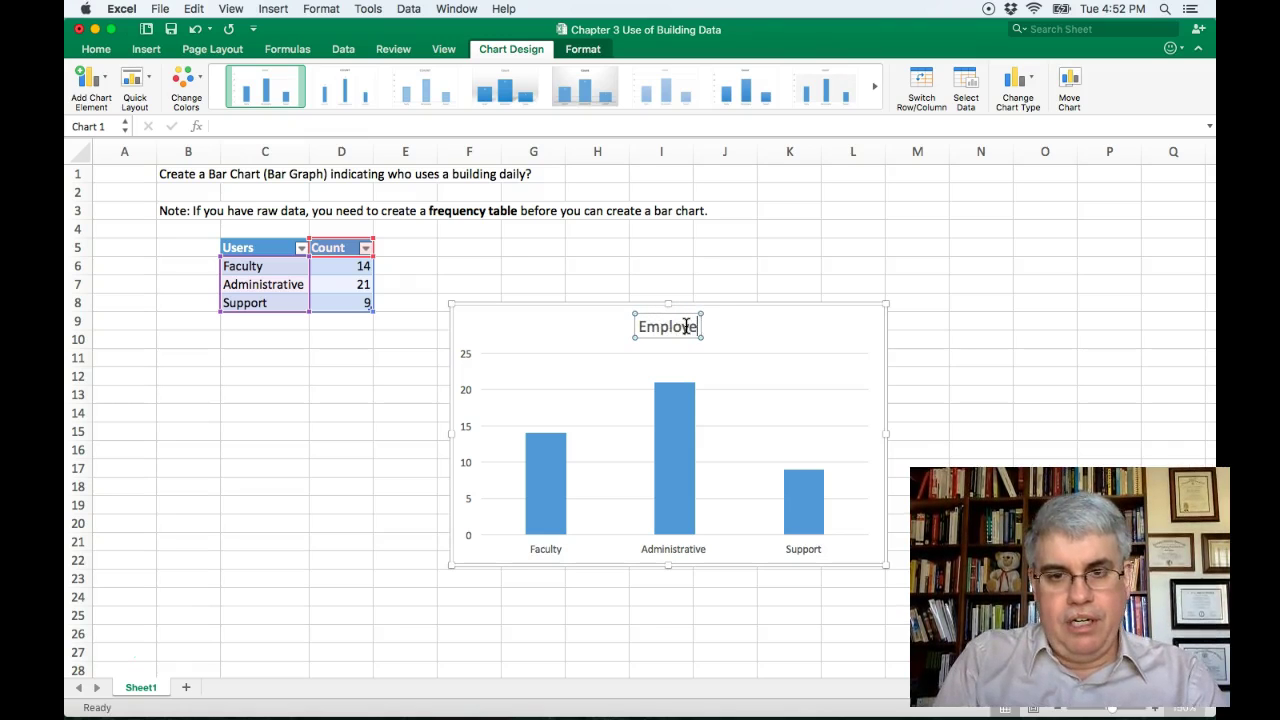
type("s")
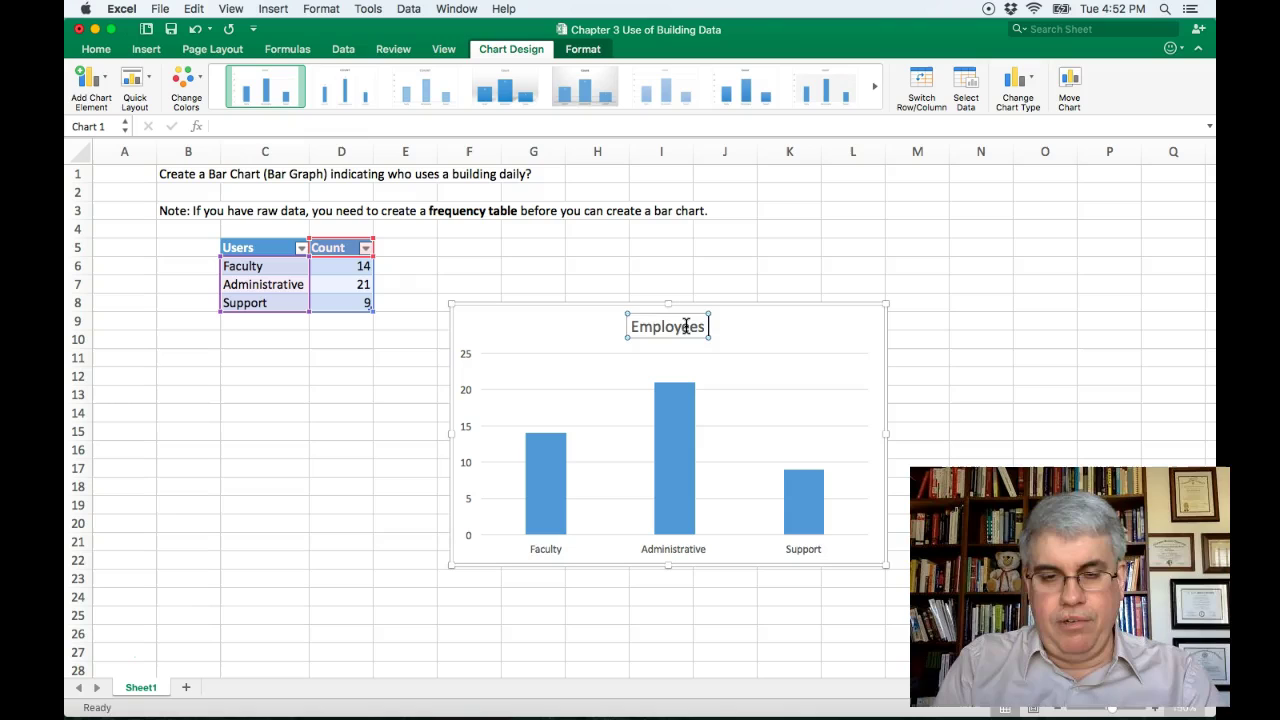
type(" who use ")
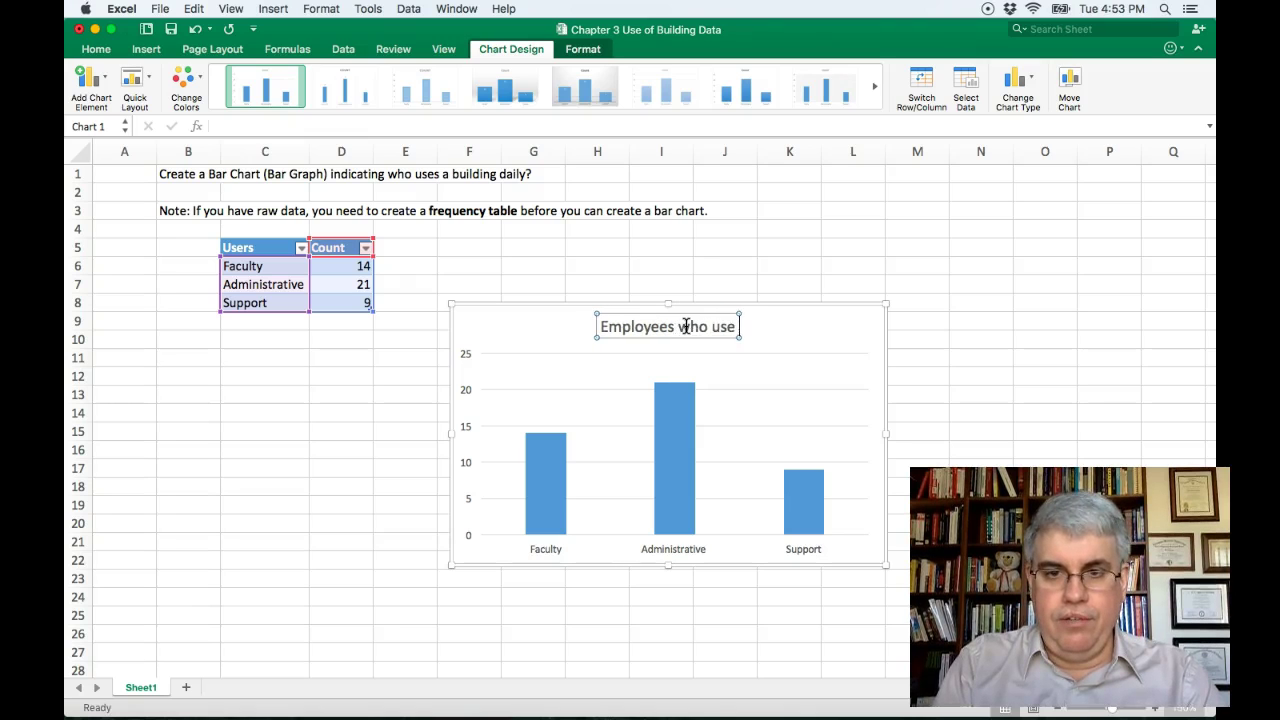
type("the Bu")
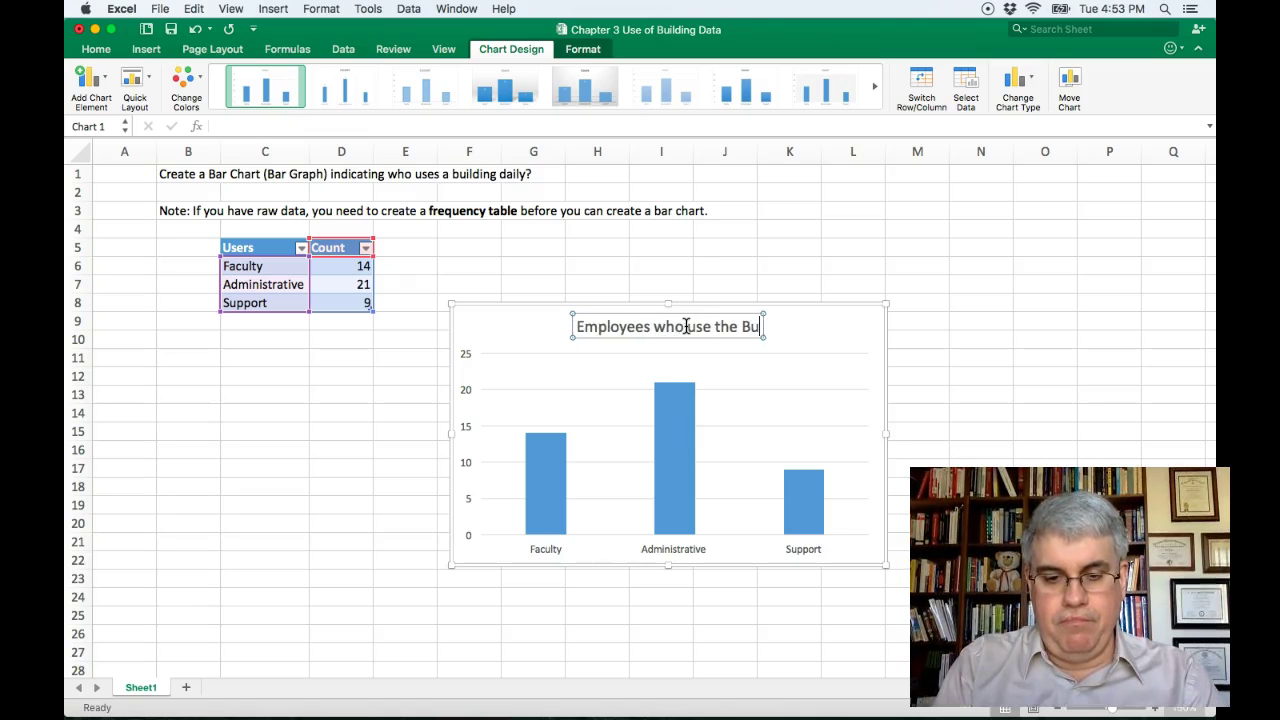
type("ilding Daily")
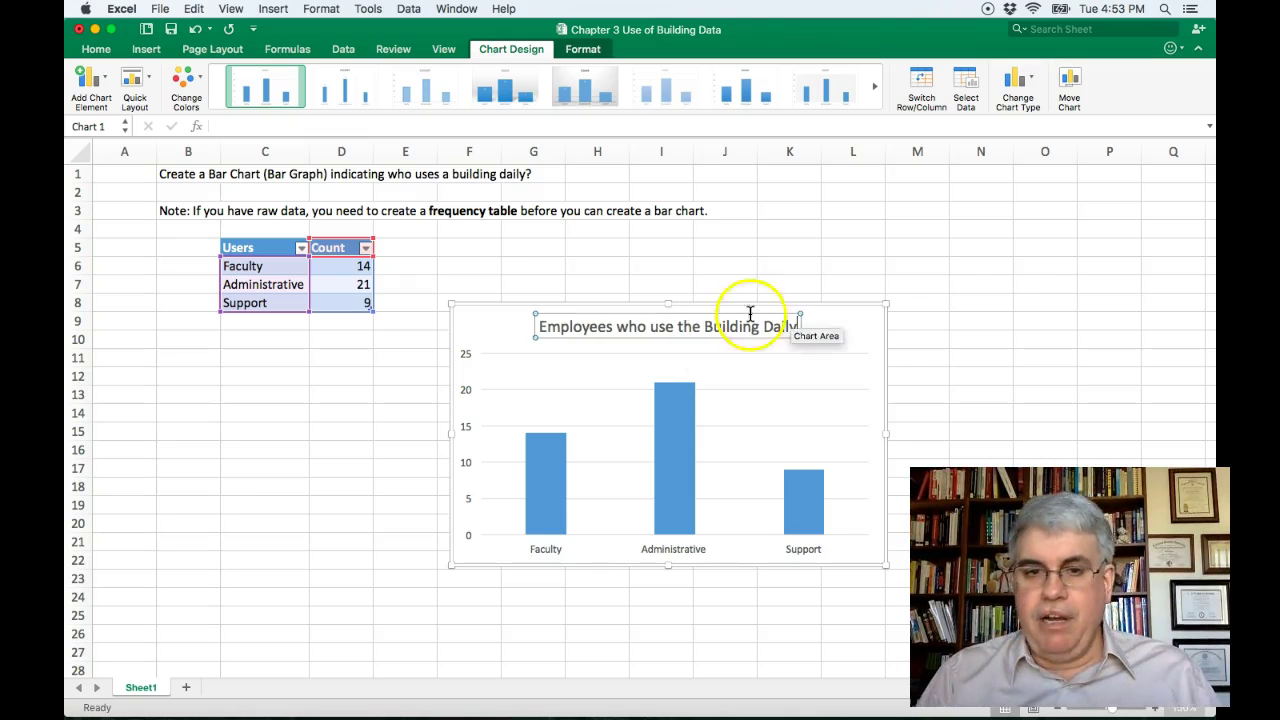
left_click(861, 323)
left_click(941, 318)
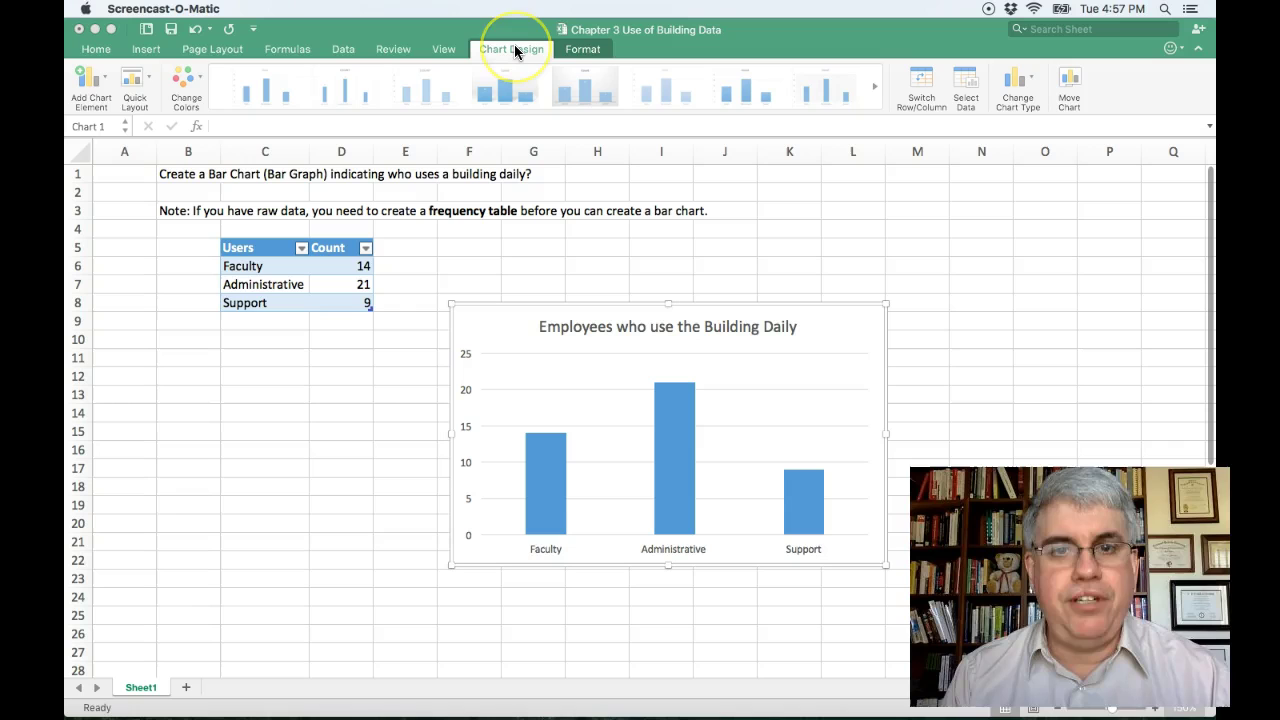
Add a primary horizontal axis title to the chart.
left_click(90, 94)
left_click(92, 82)
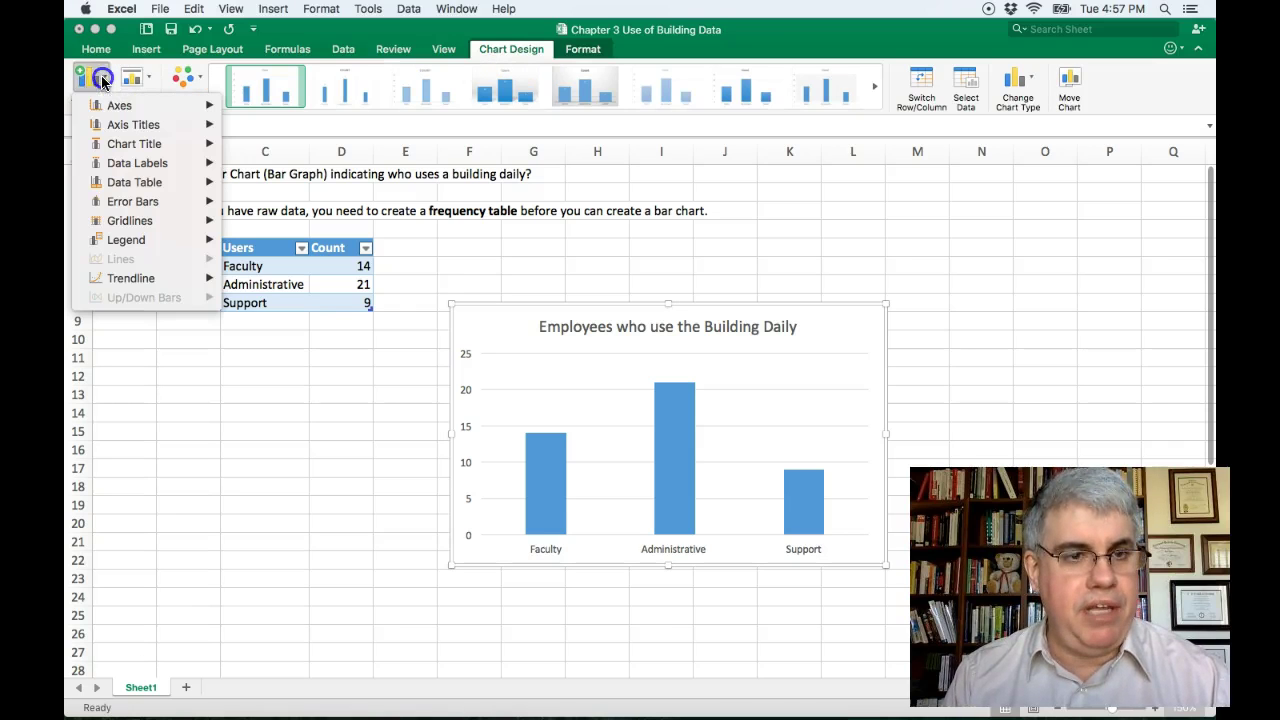
mouse_move(112, 130)
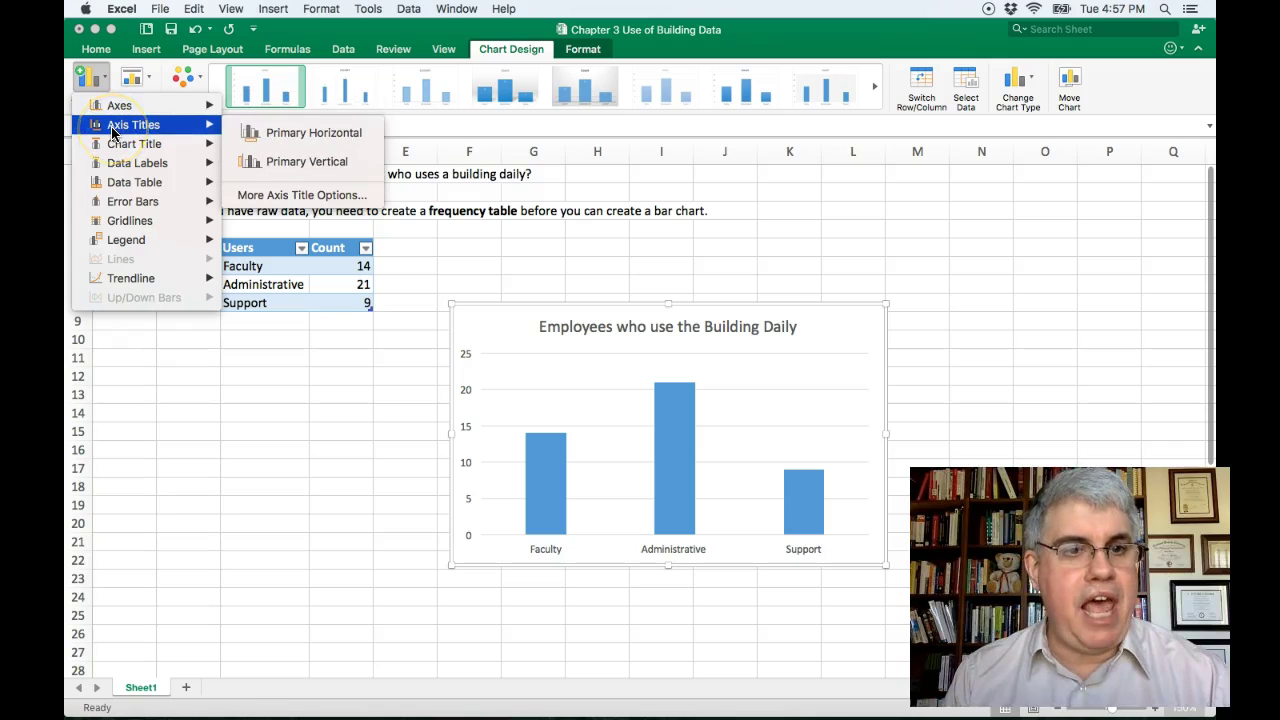
left_click(295, 142)
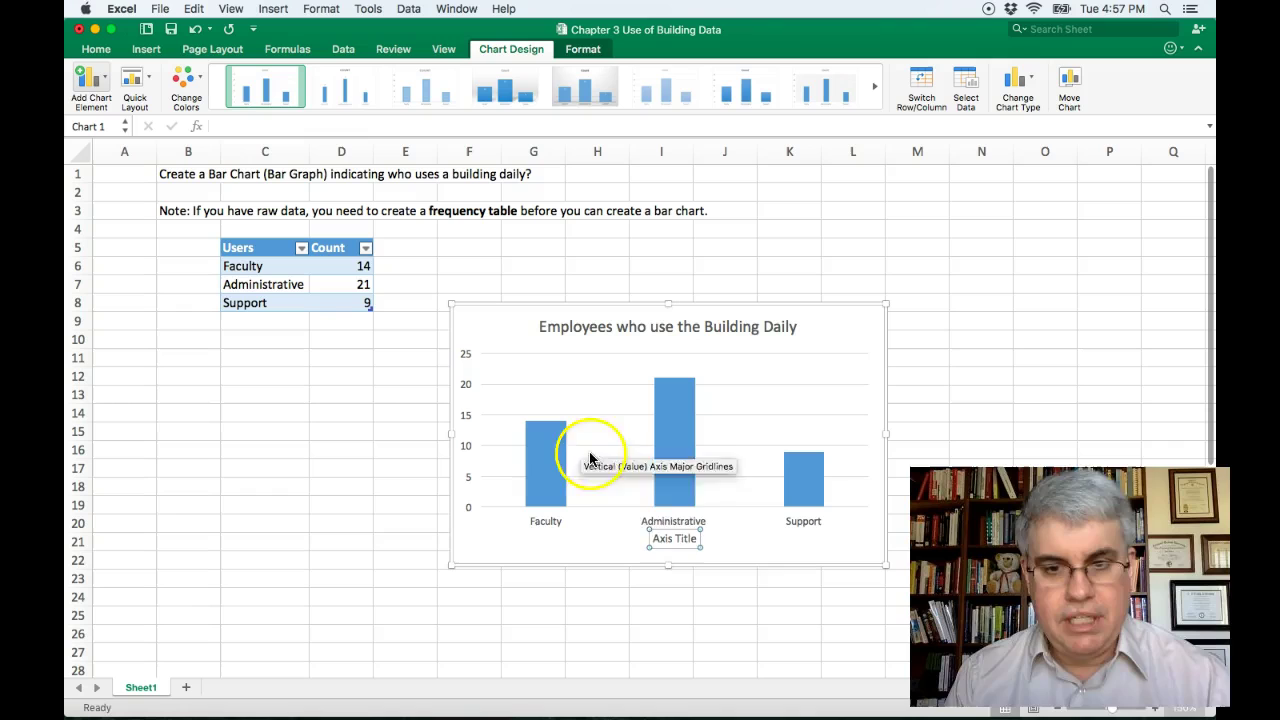
Replace the placeholder text of the horizontal axis title with "Category of Employees".
left_click(695, 538)
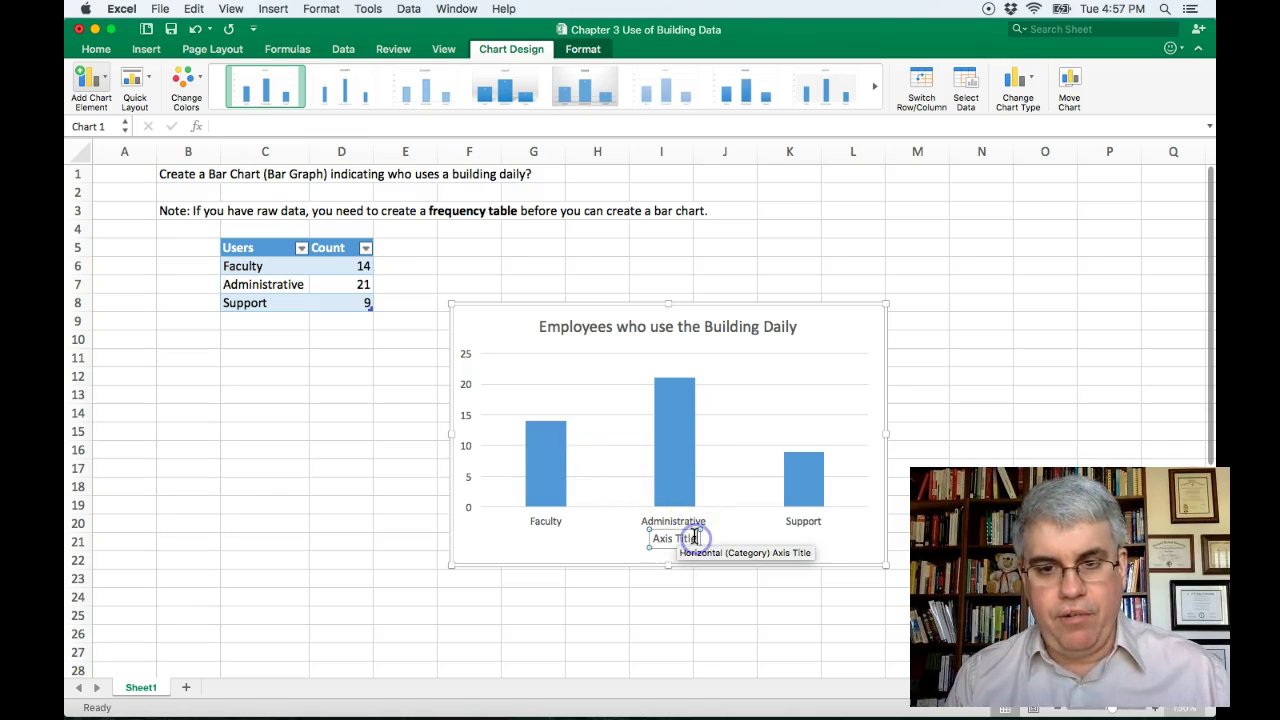
key("BackSpace")
key("BackSpace")
key("BackSpace")
key("BackSpace")
key("BackSpace")
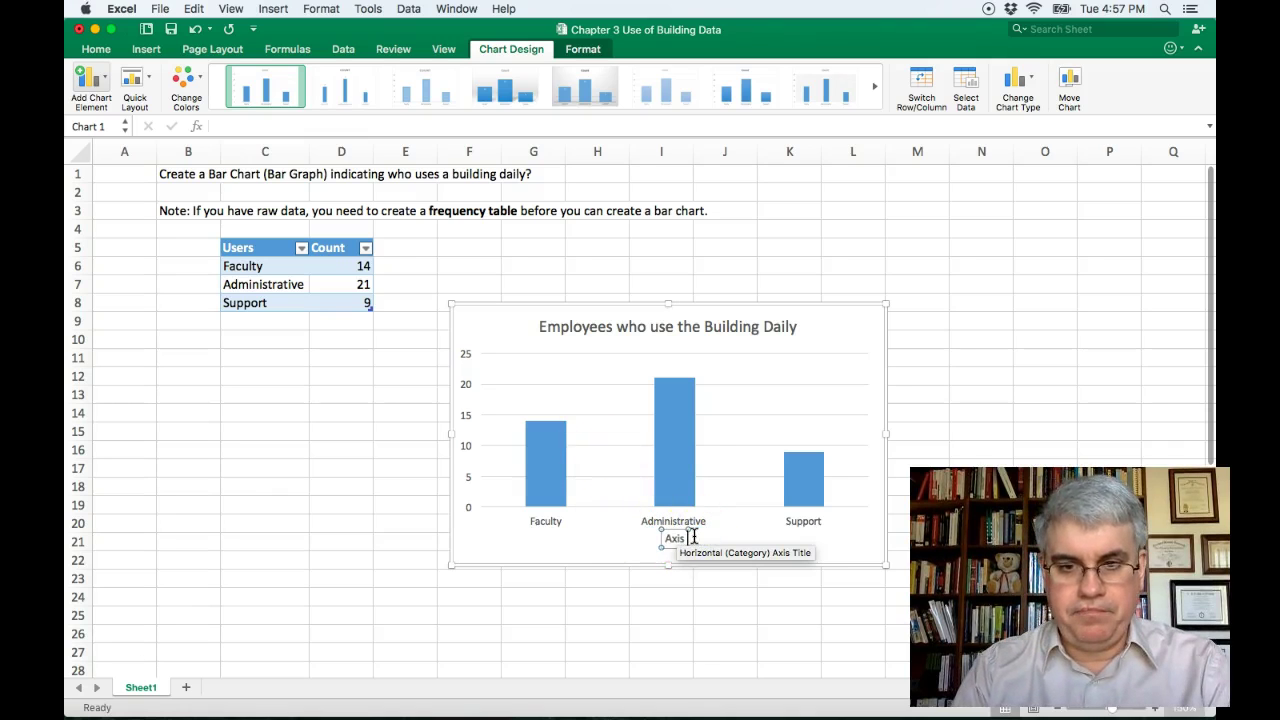
key("BackSpace")
key("BackSpace")
key("BackSpace")
key("BackSpace")
key("BackSpace")
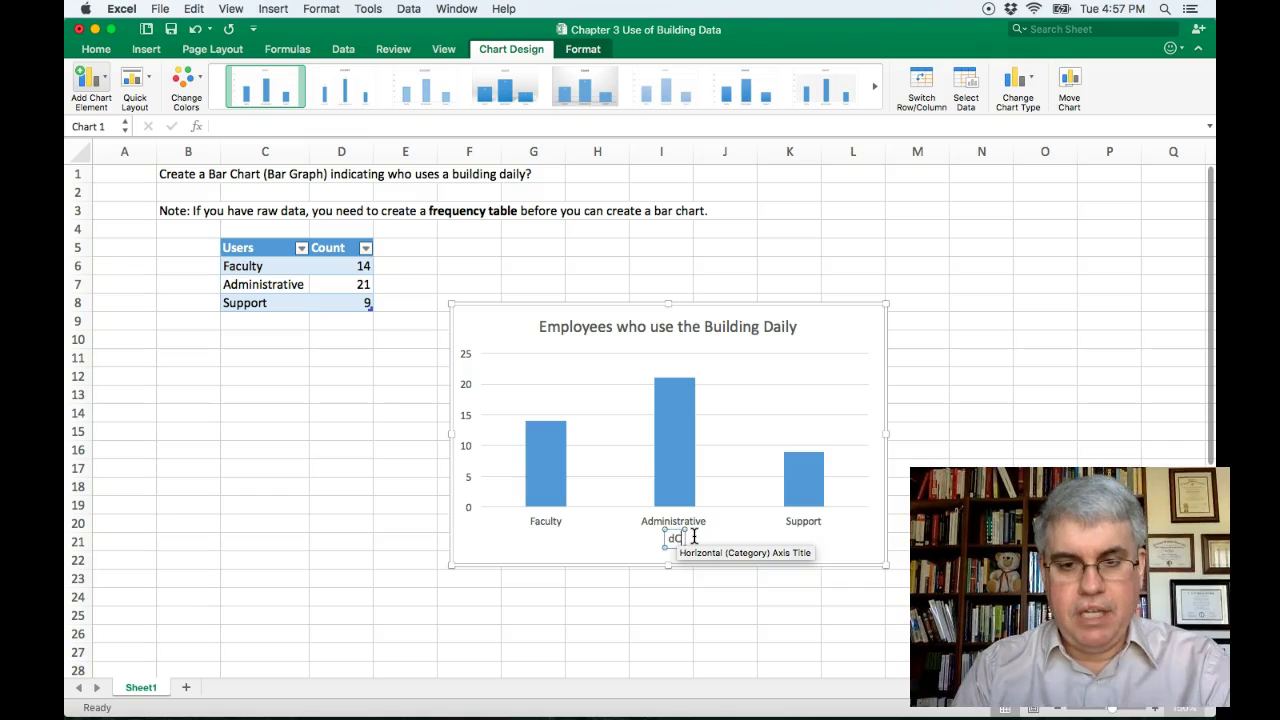
key("BackSpace")
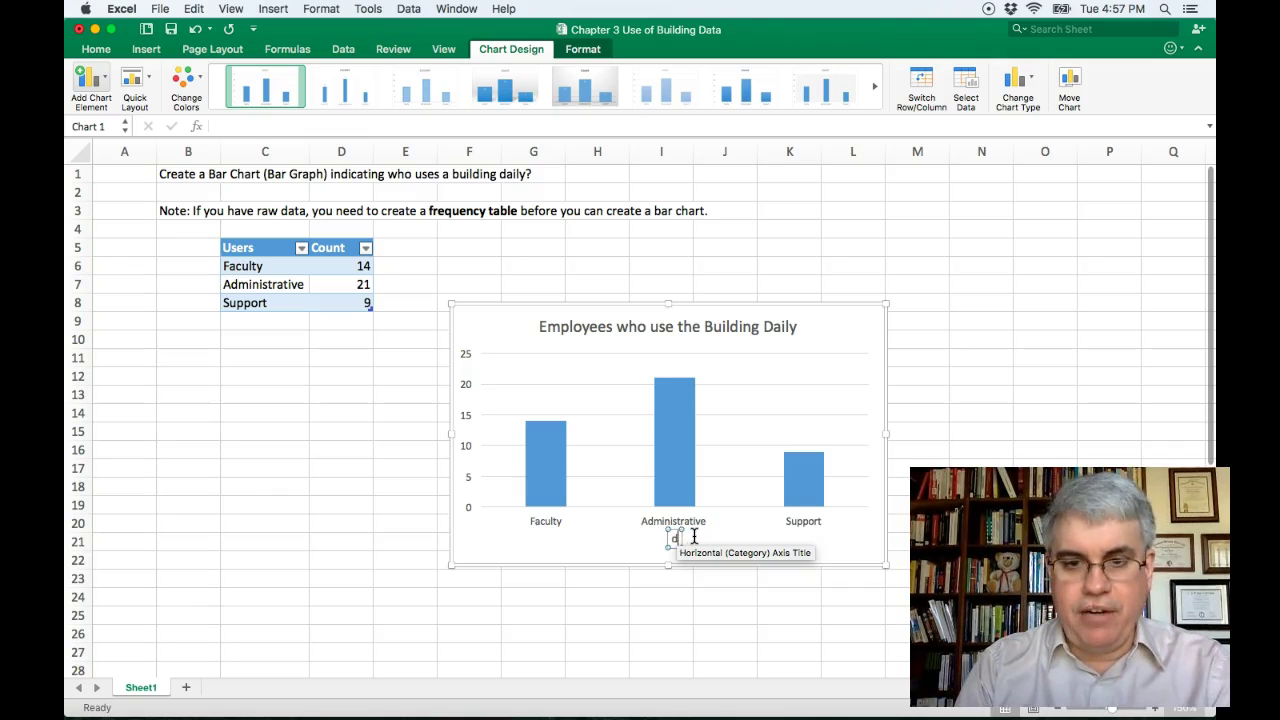
key("BackSpace")
type("Ca")
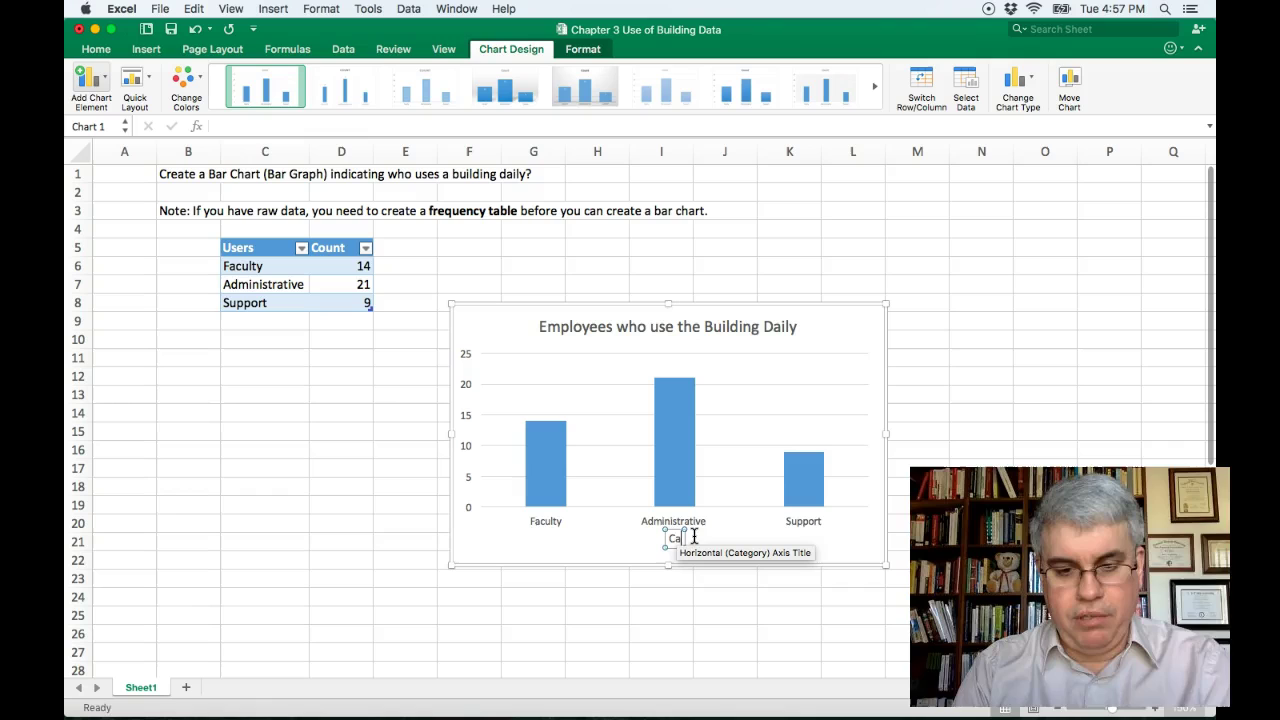
type("tegory of")
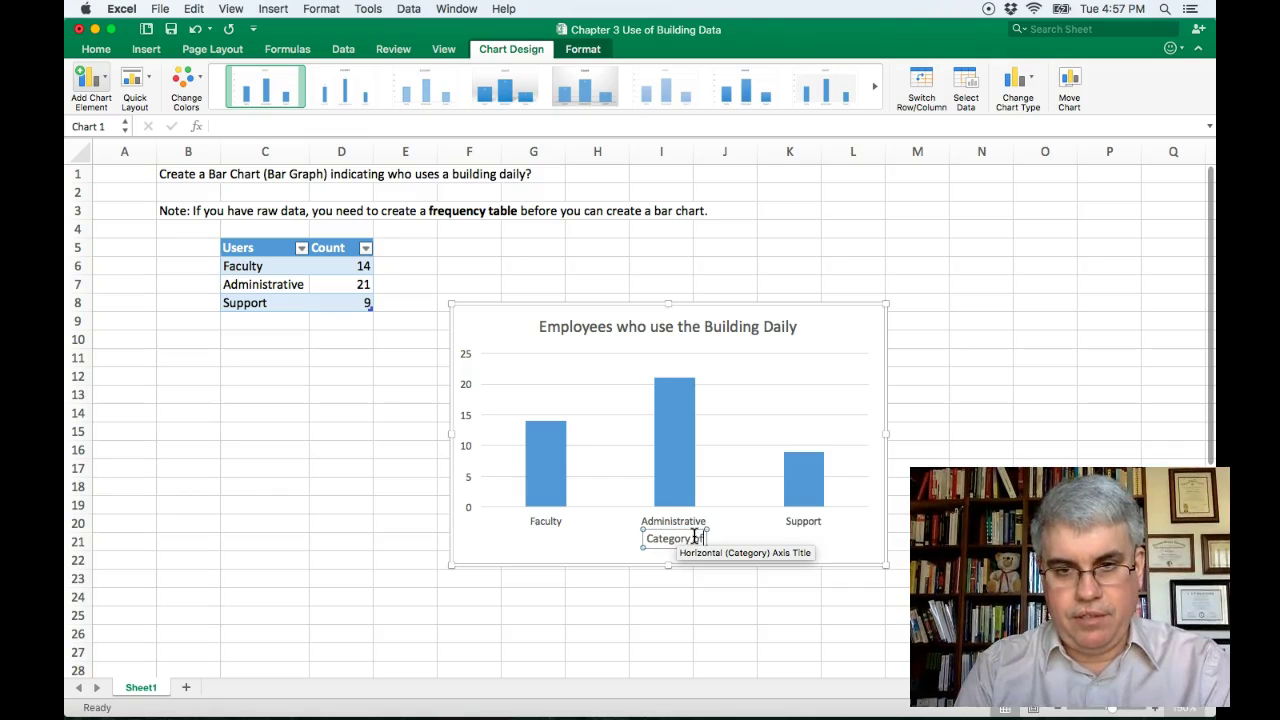
type(" Empl")
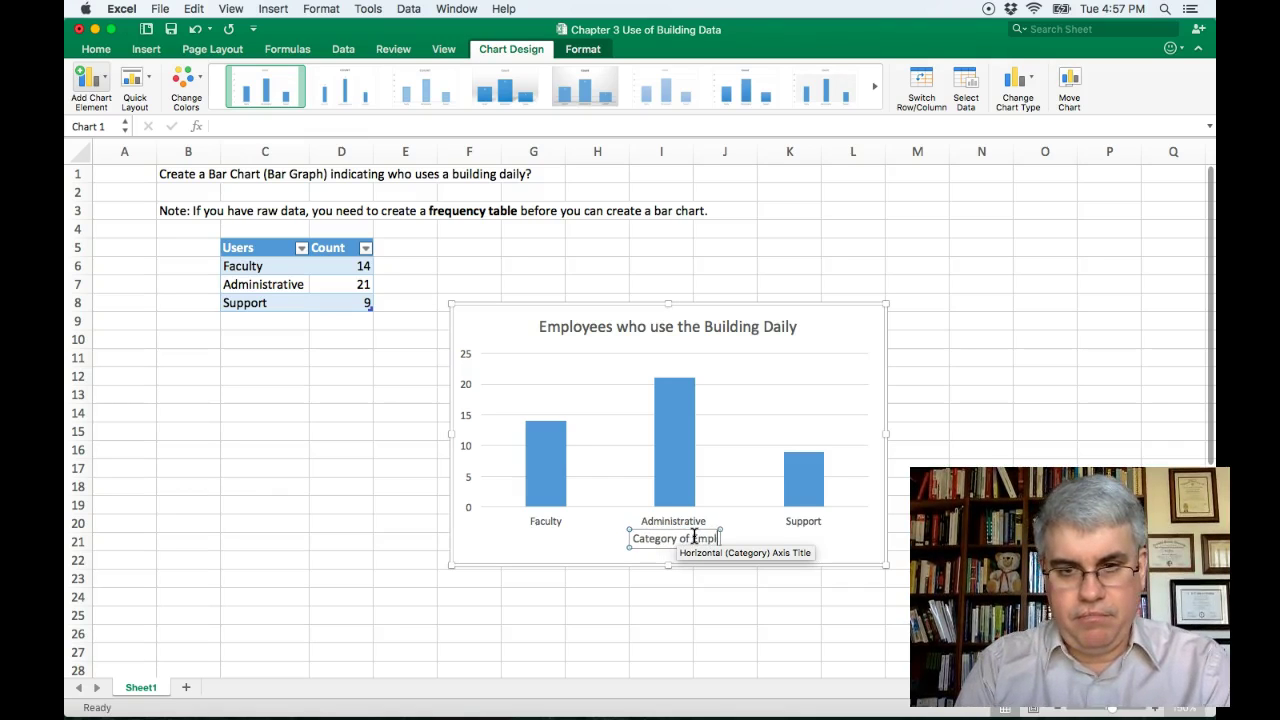
type("oyees")
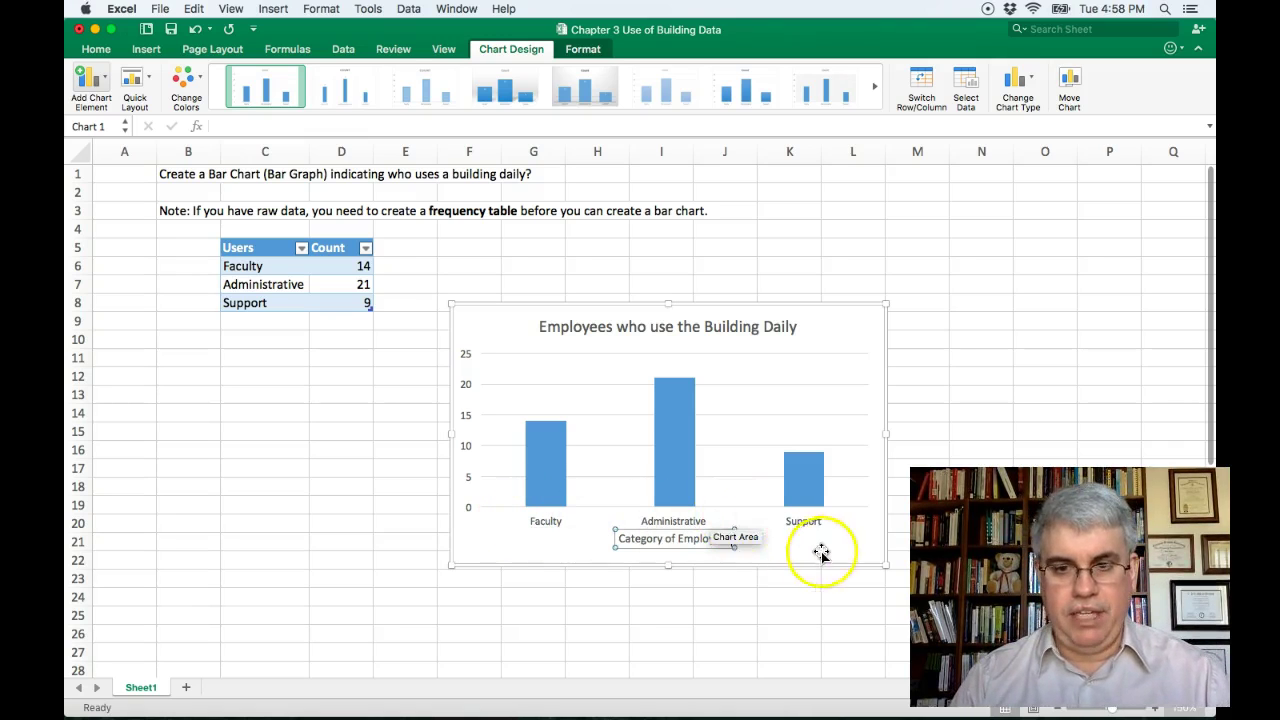
left_click(589, 546)
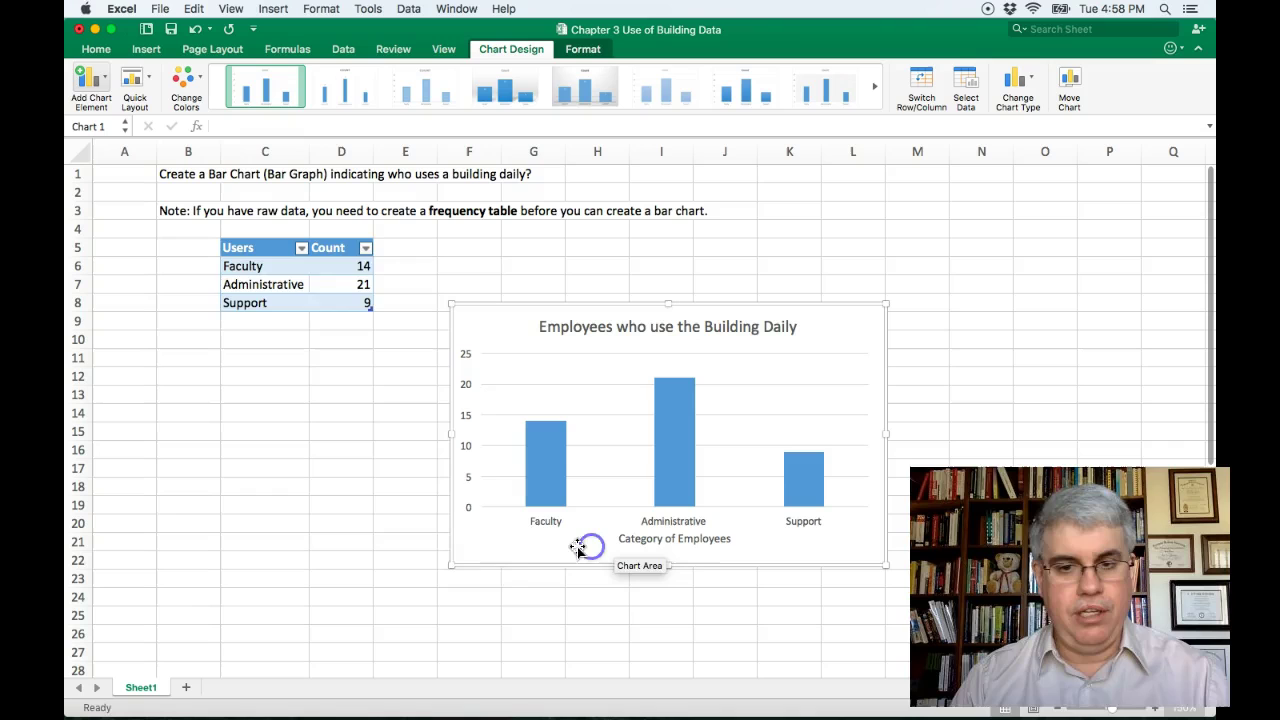
Add a primary vertical axis title to the chart and set its text to "Number of Users".
left_click(92, 82)
mouse_move(112, 127)
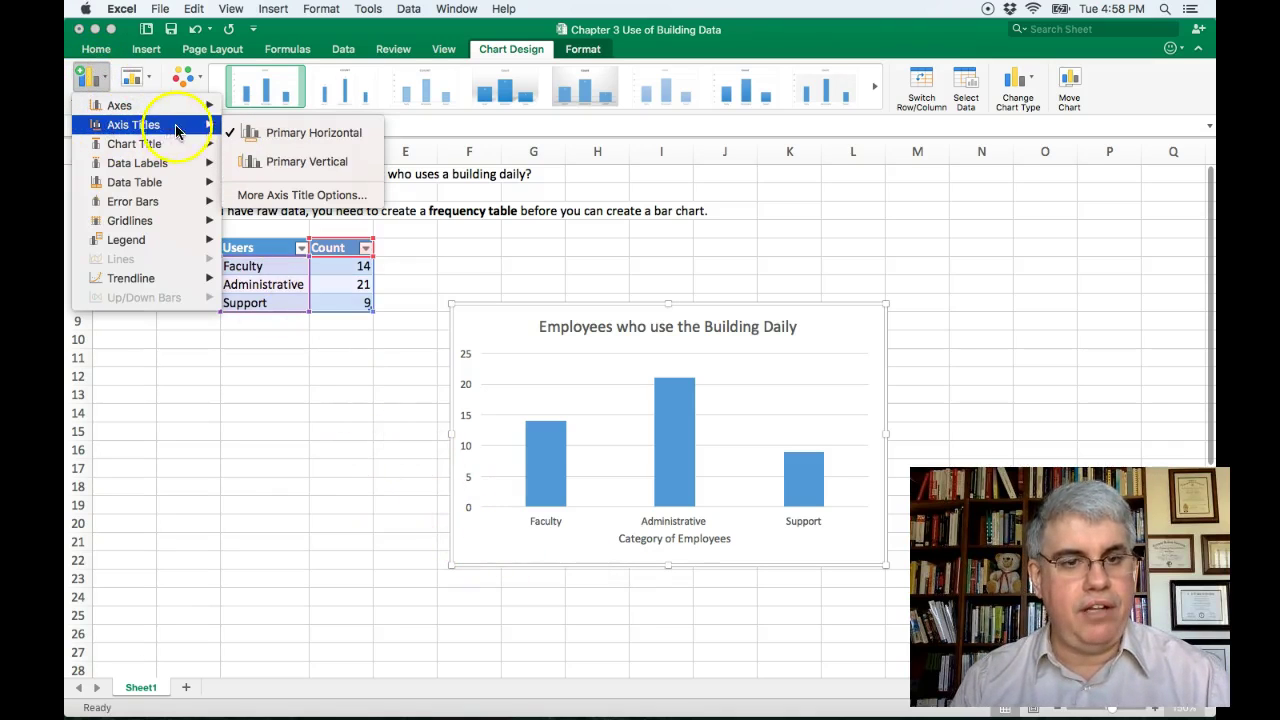
left_click(255, 162)
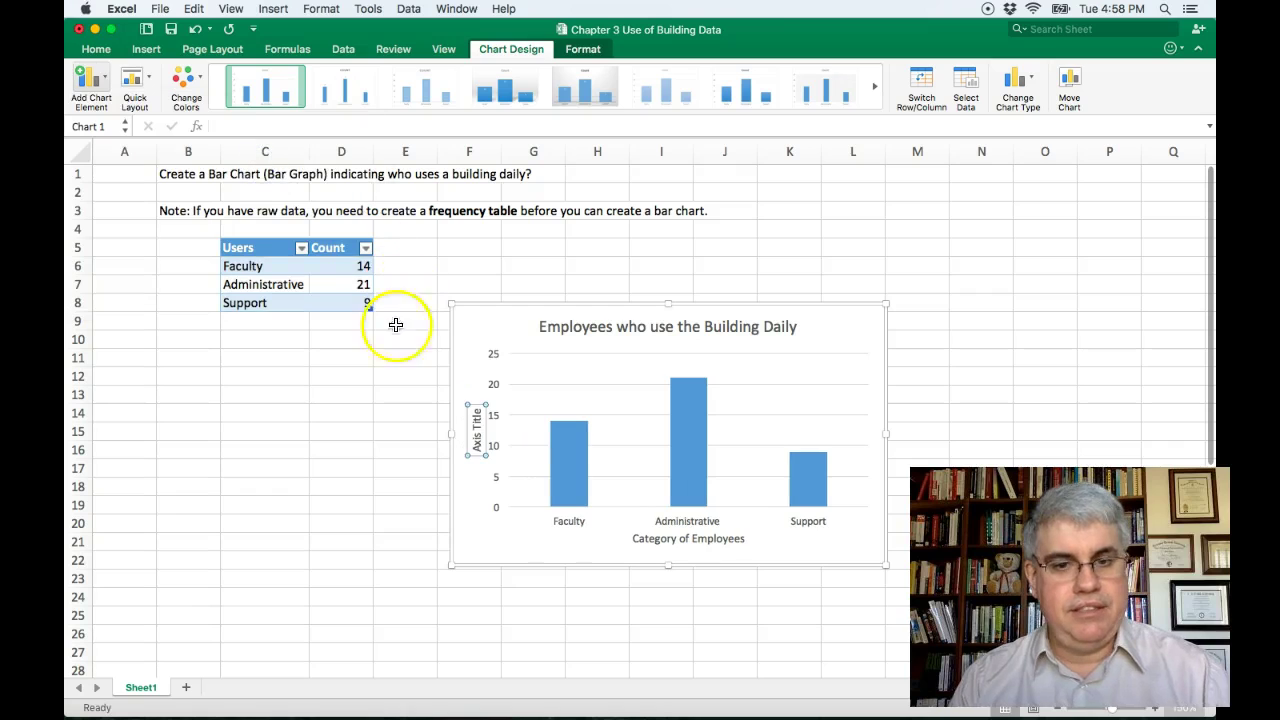
left_click(477, 418)
left_click(477, 412)
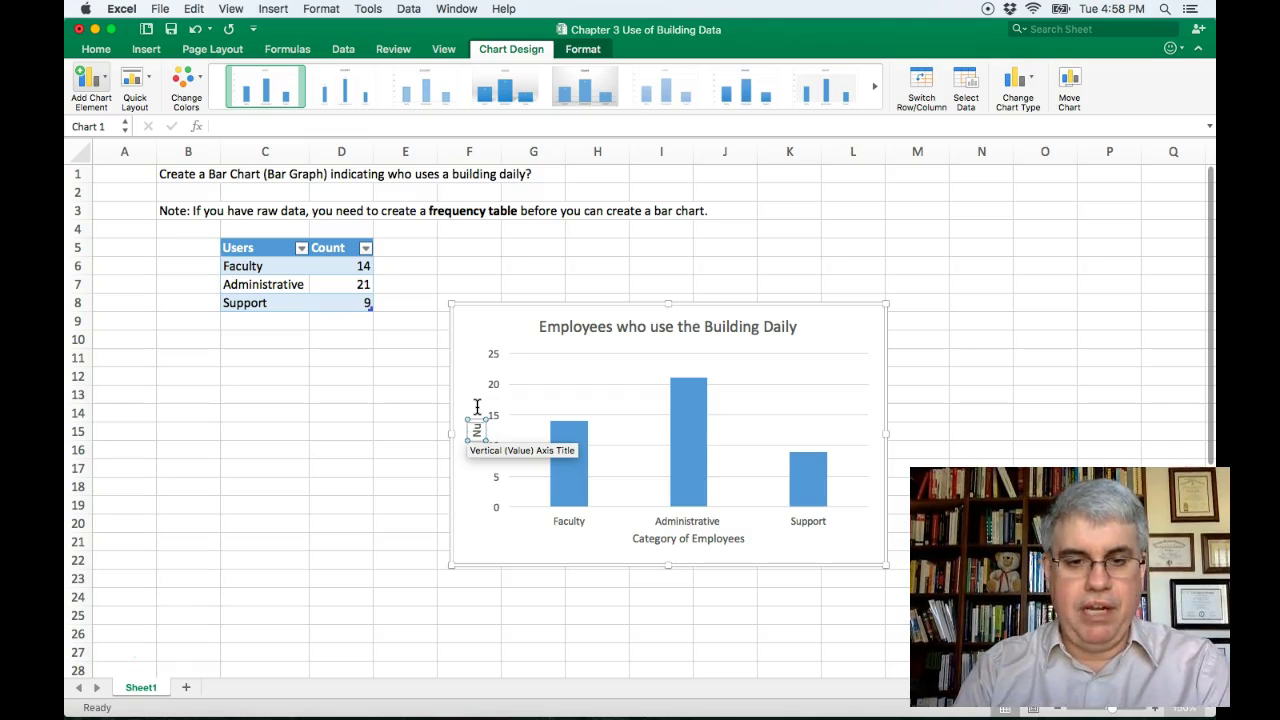
type("er of Users")
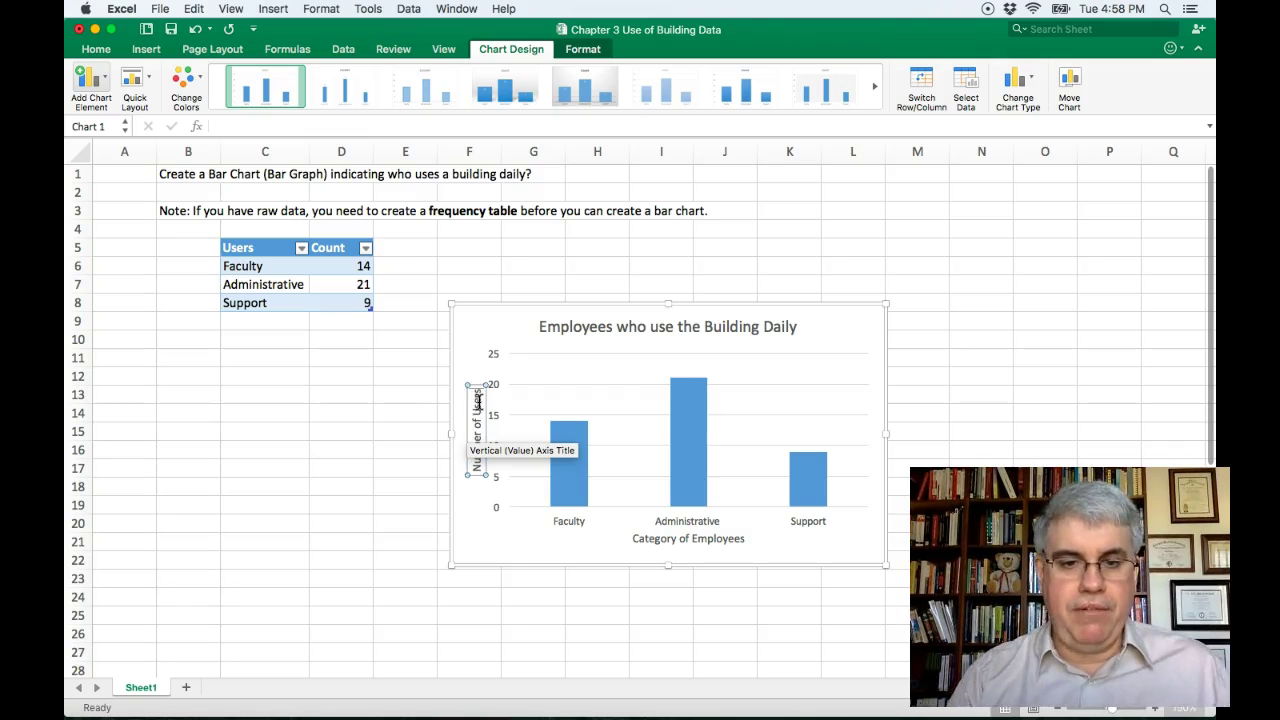
left_click(466, 368)
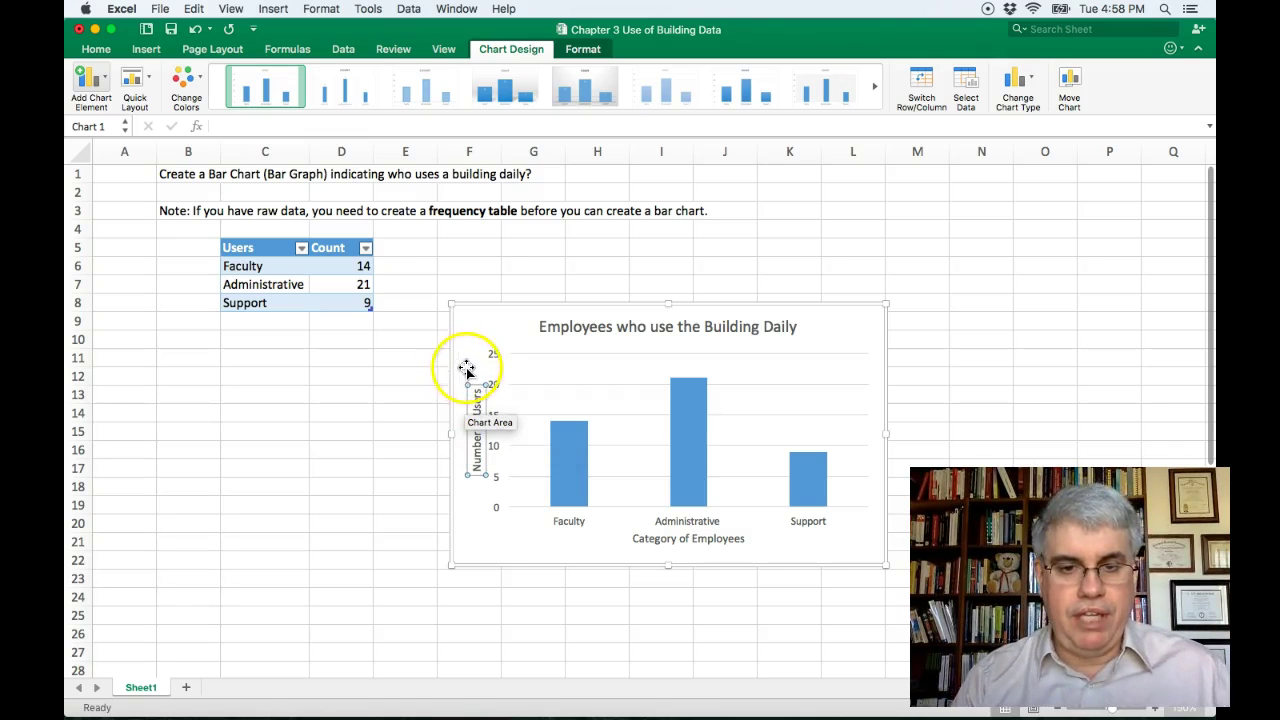
Open the formatting options for the chart's vertical axis title "Number of Users".
left_click(483, 410)
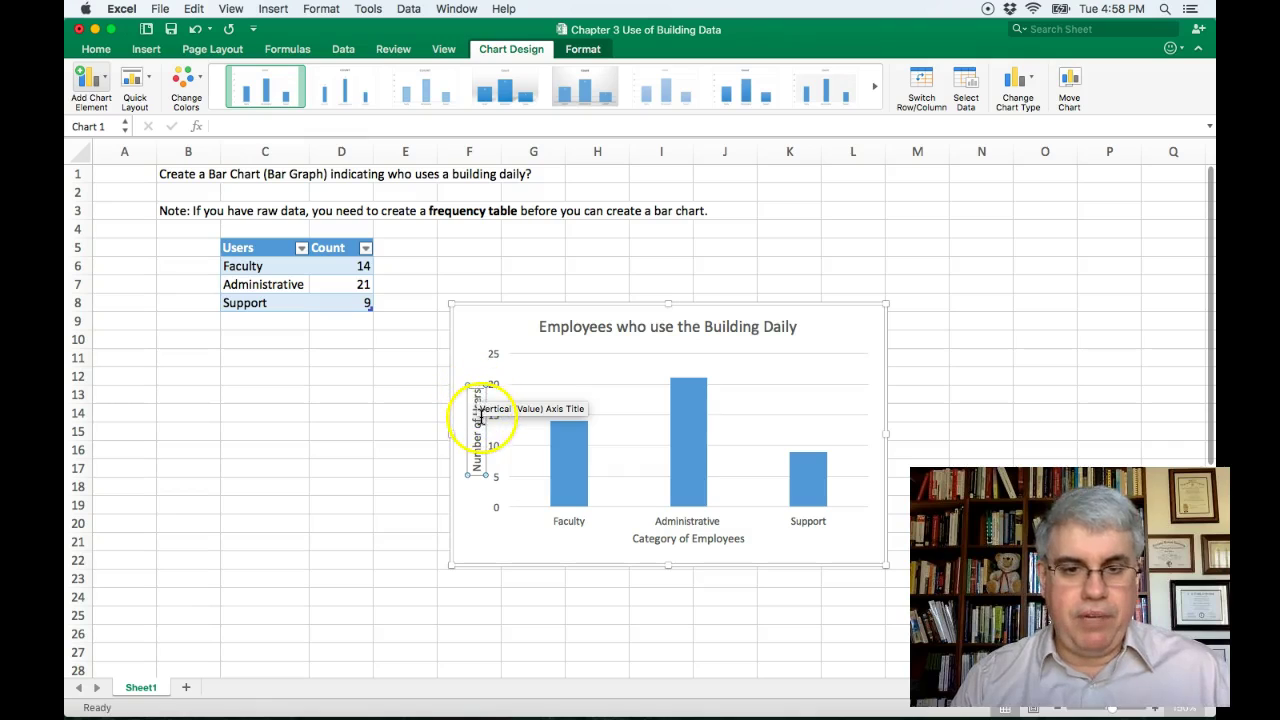
right_click(480, 416)
left_click(475, 430)
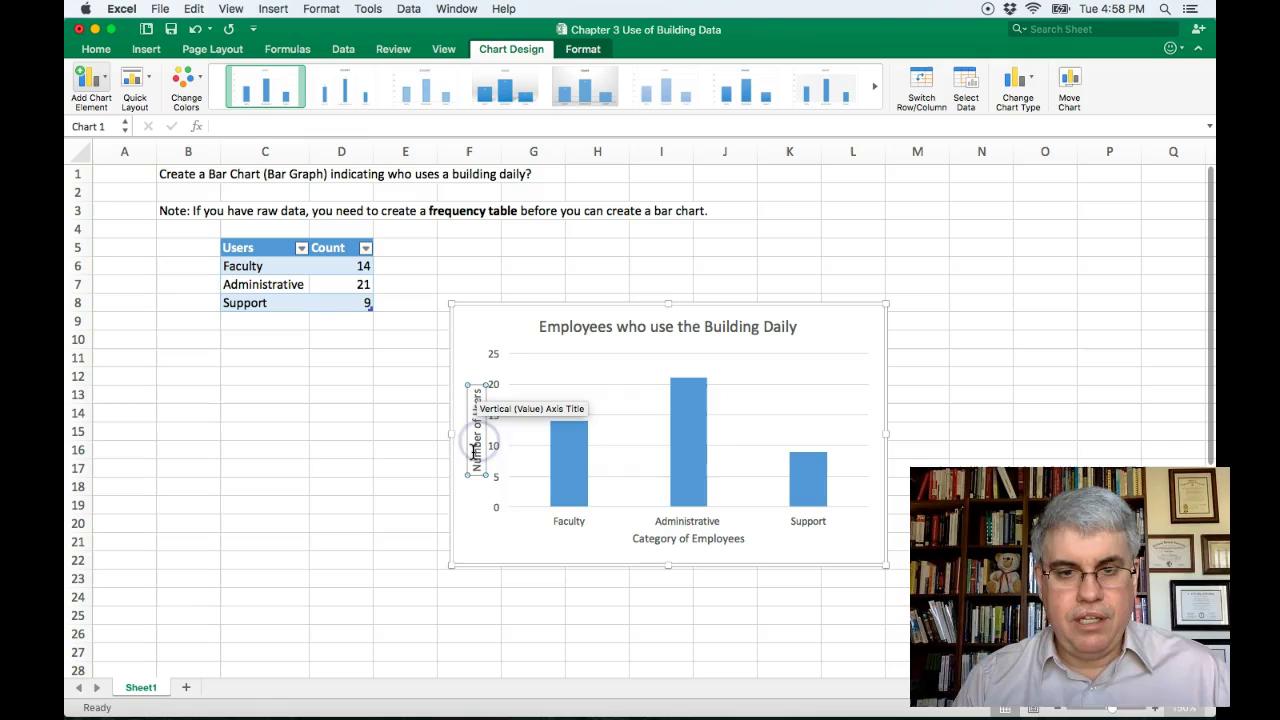
left_click_drag(468, 460, 468, 383)
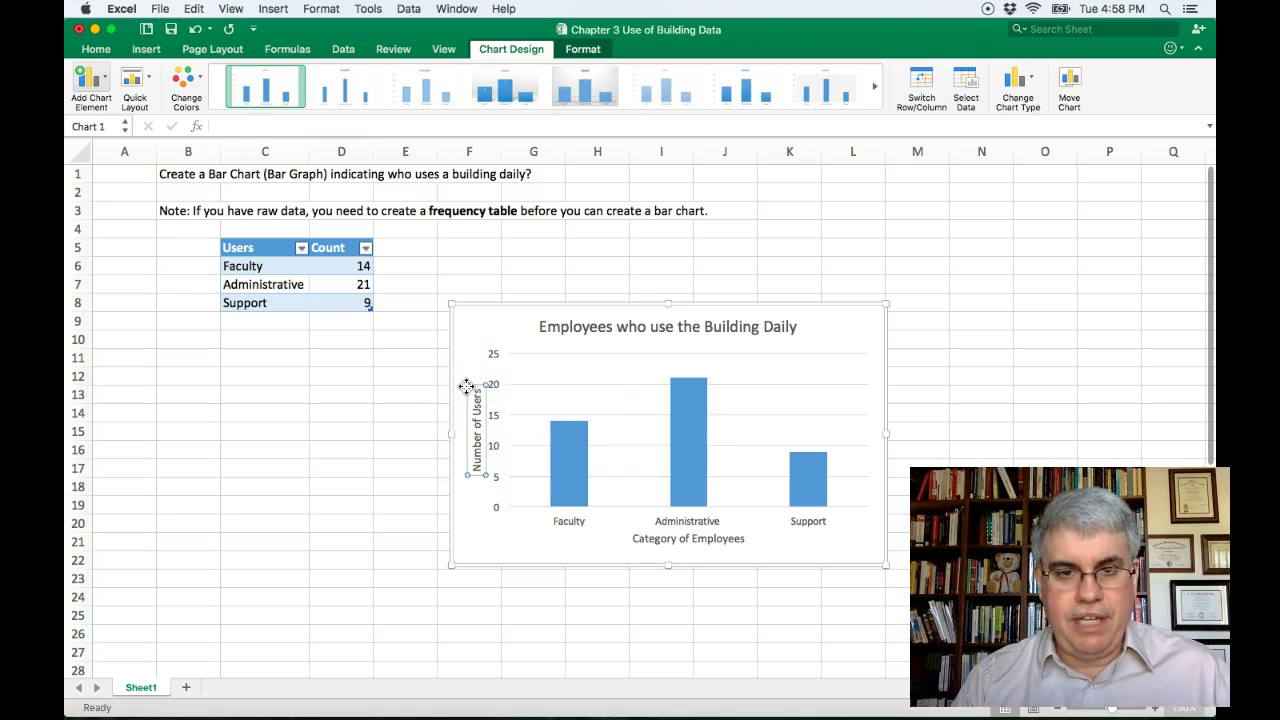
double_click(466, 386)
mouse_move(466, 384)
left_mouse_down()
mouse_move(525, 357)
mouse_move(466, 386)
left_mouse_up()
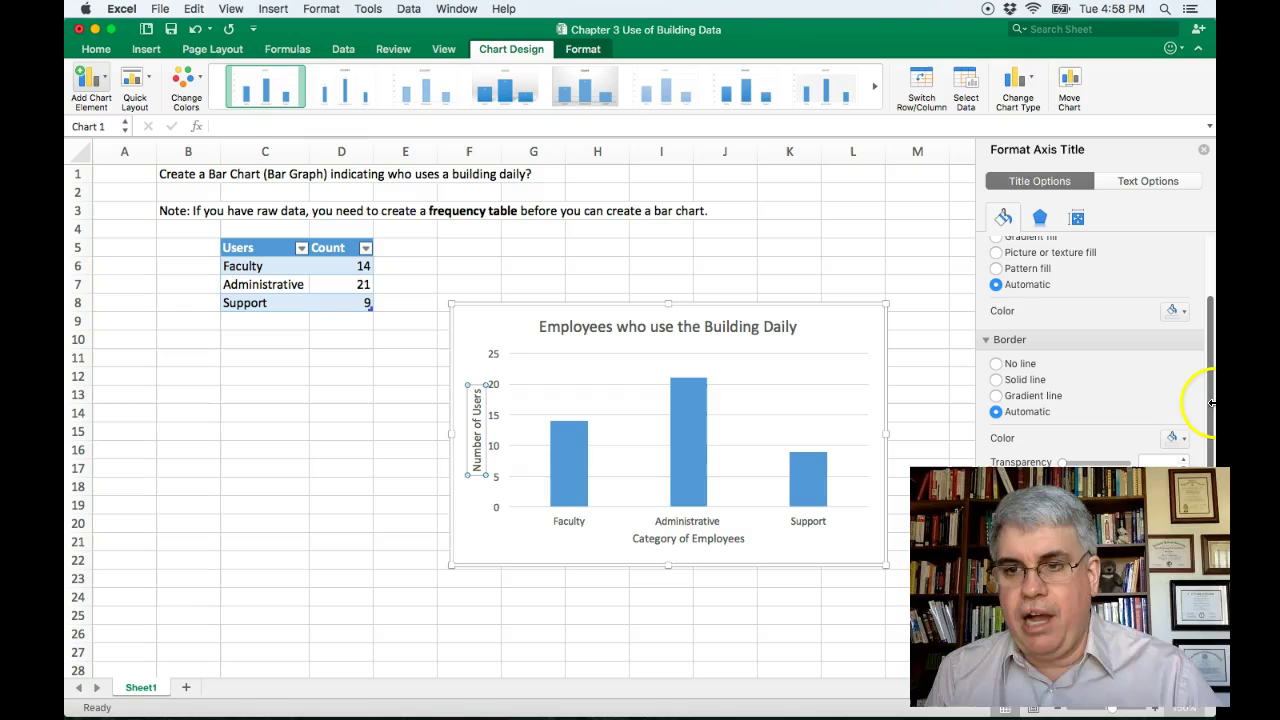
Set the text direction of the vertical axis title to Horizontal in its alignment options, and deselect the chart.
left_click_drag(1210, 400, 1210, 314)
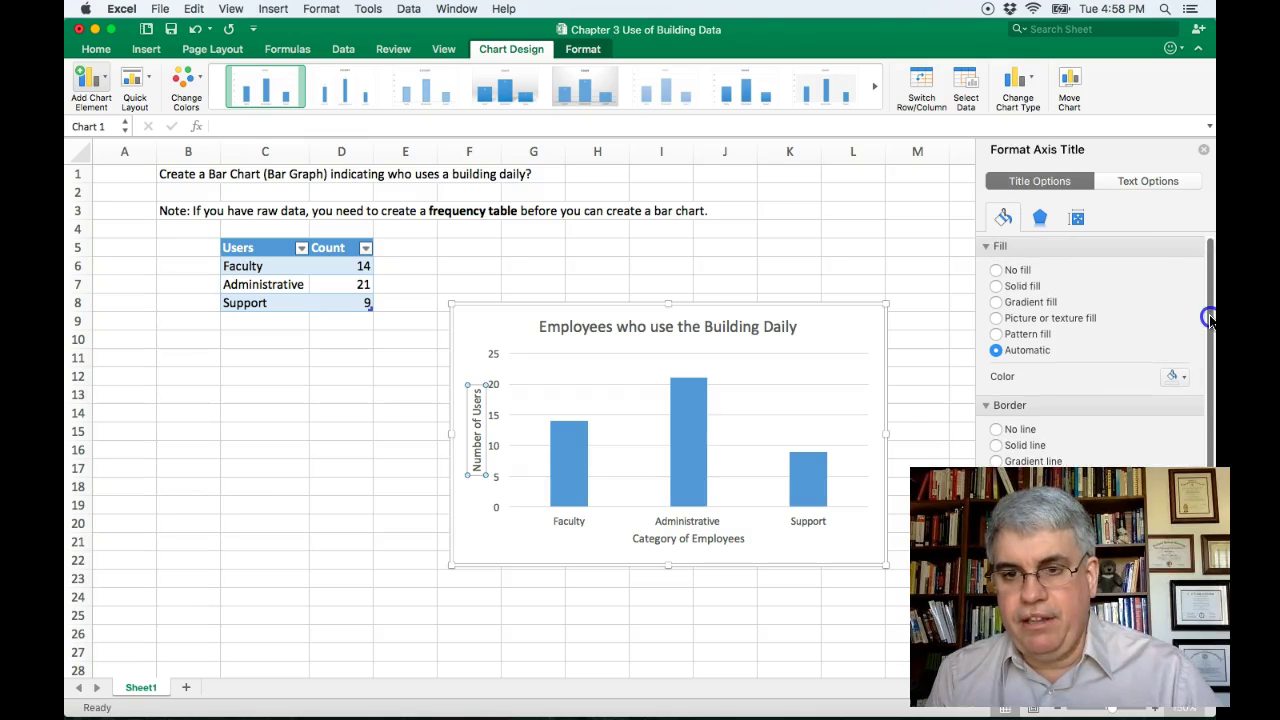
left_click(1077, 217)
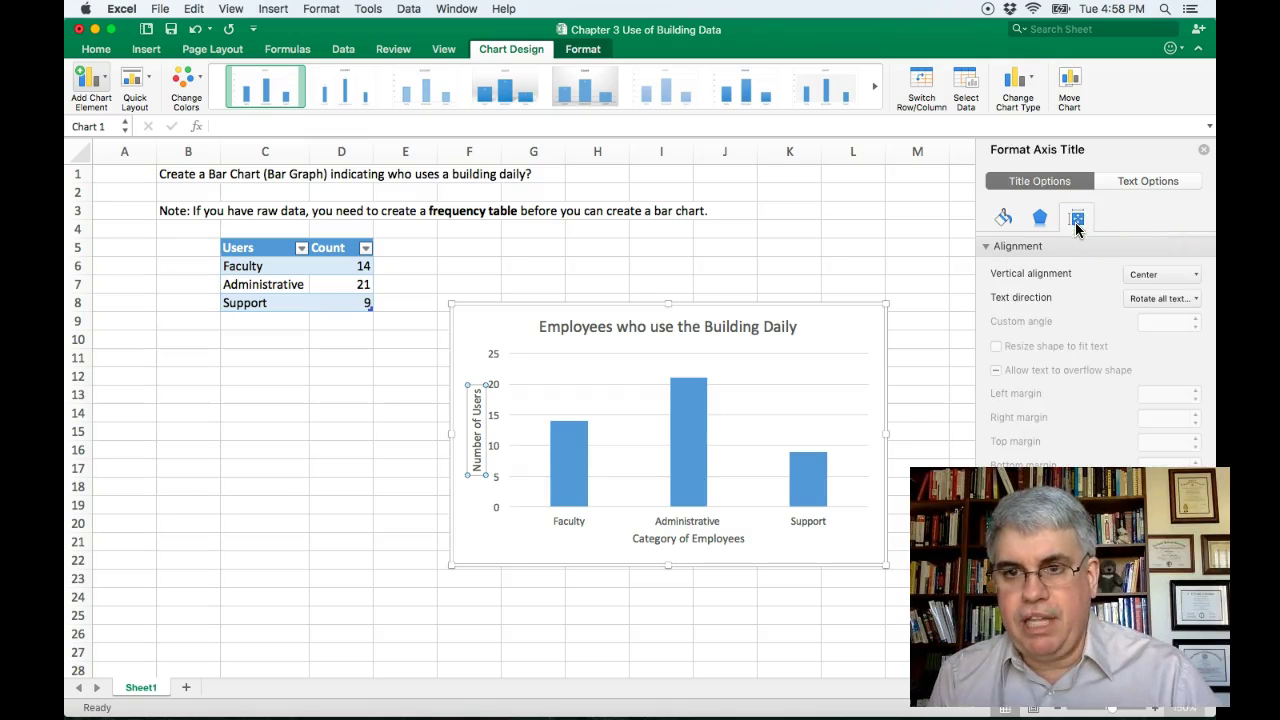
mouse_move(1050, 295)
left_mouse_down()
mouse_move(1026, 296)
mouse_move(1073, 298)
left_mouse_up()
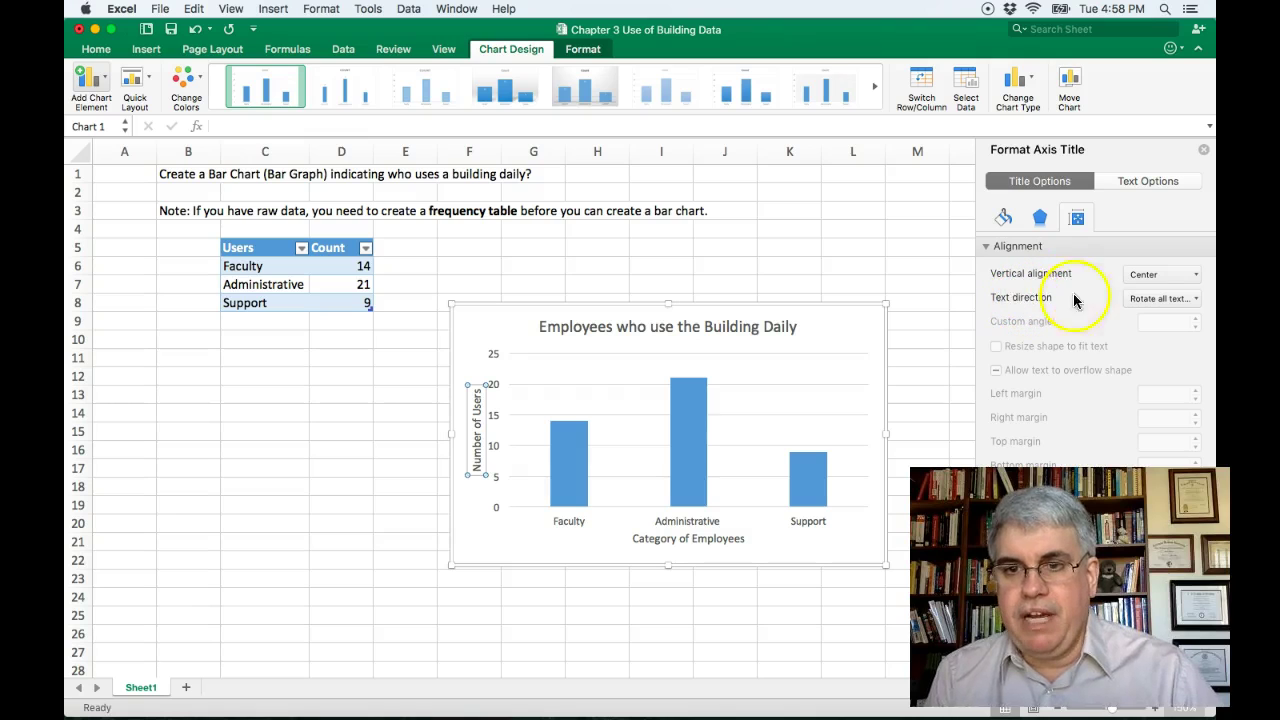
left_click(1190, 298)
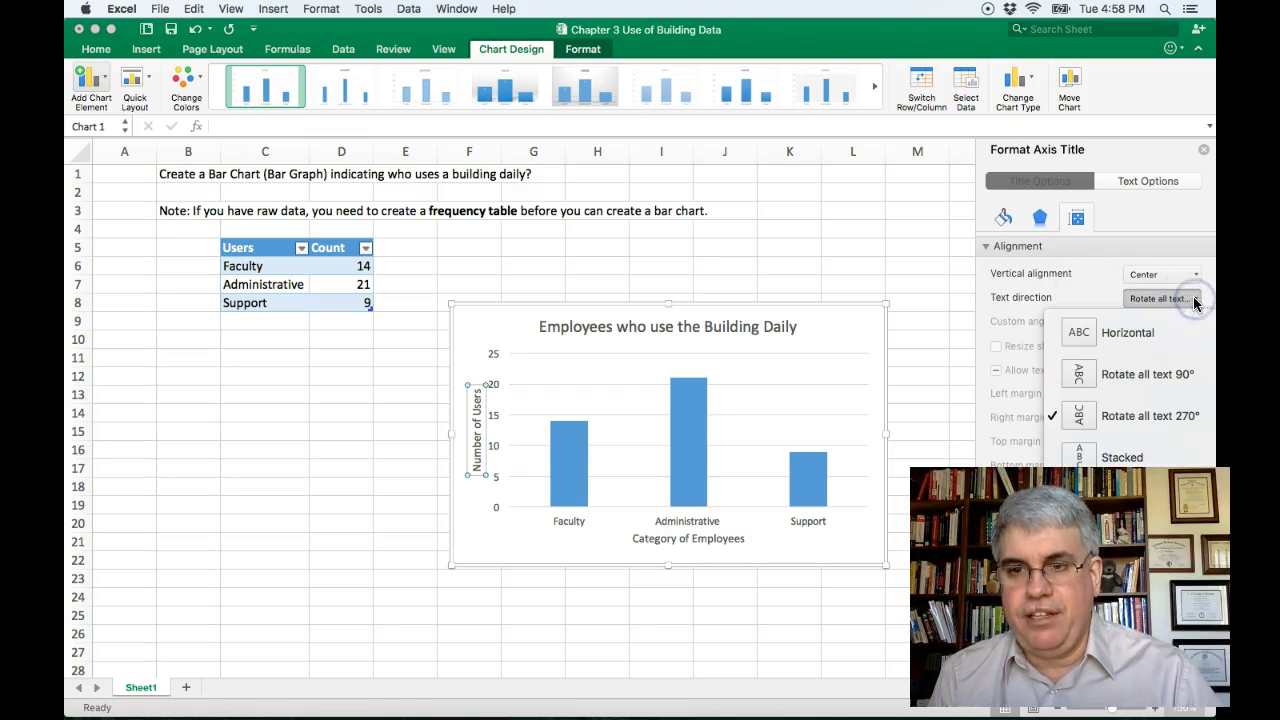
left_click(1124, 337)
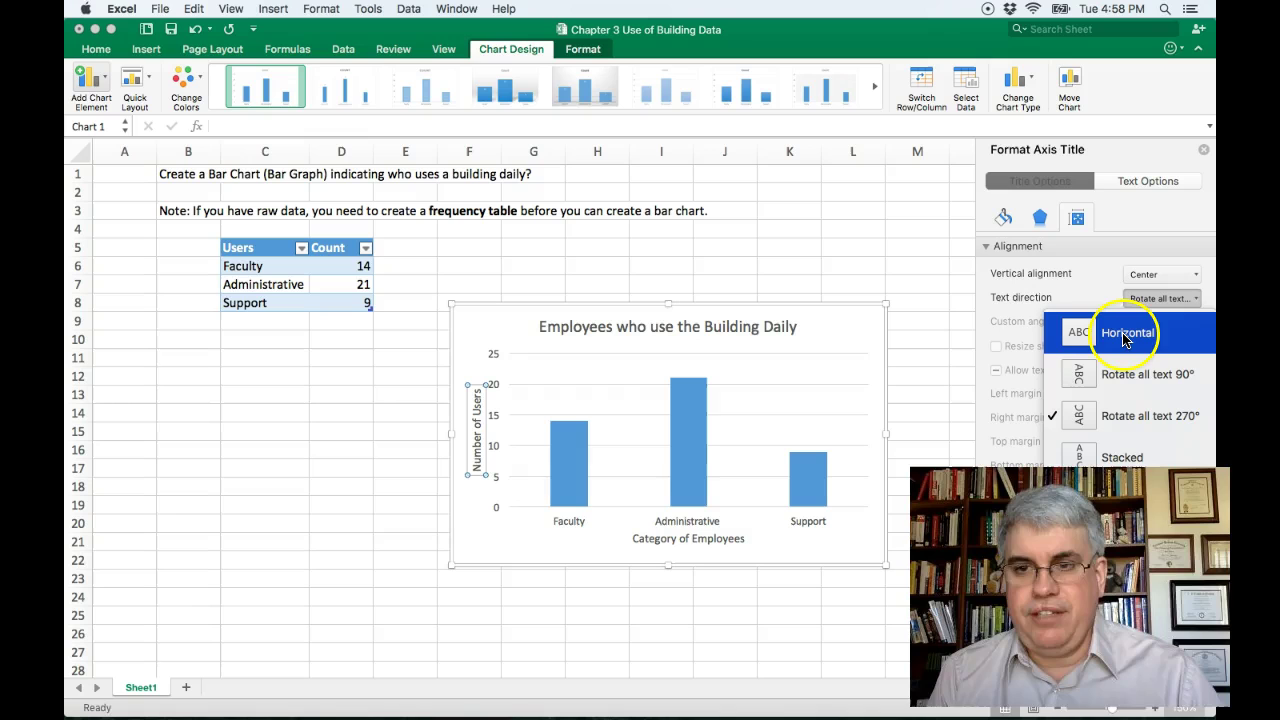
left_click(1124, 337)
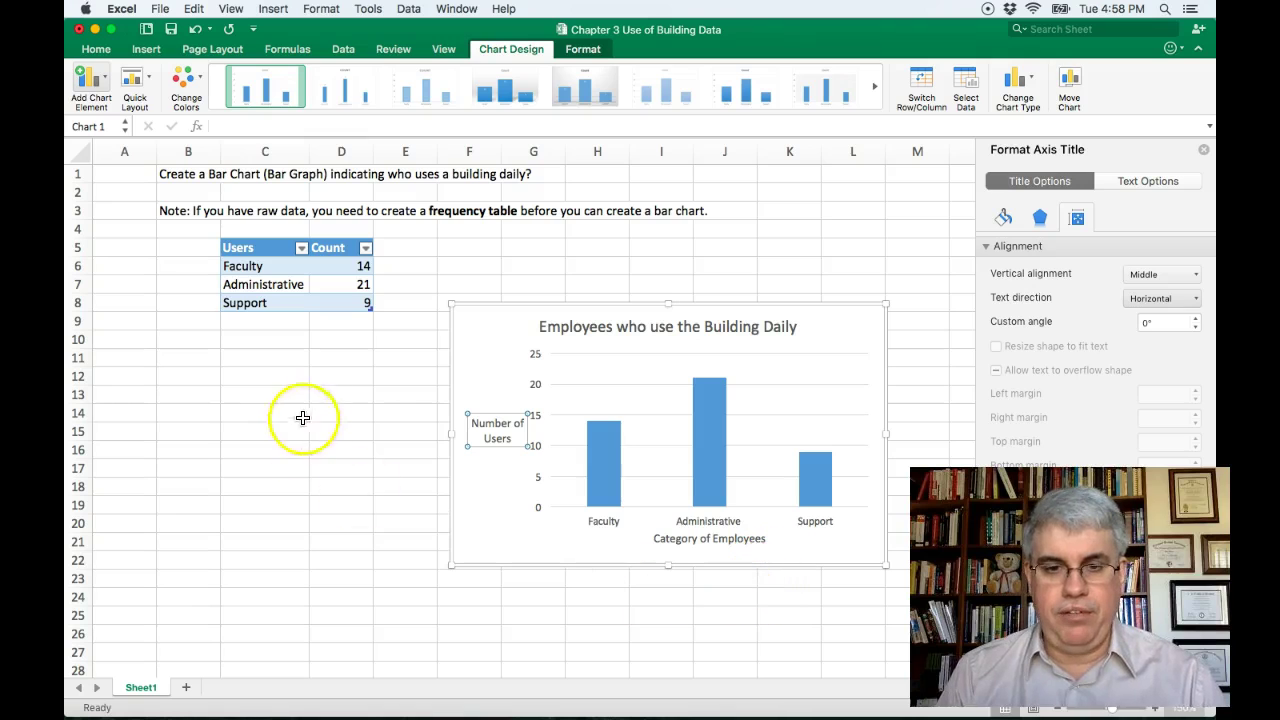
left_click(386, 395)
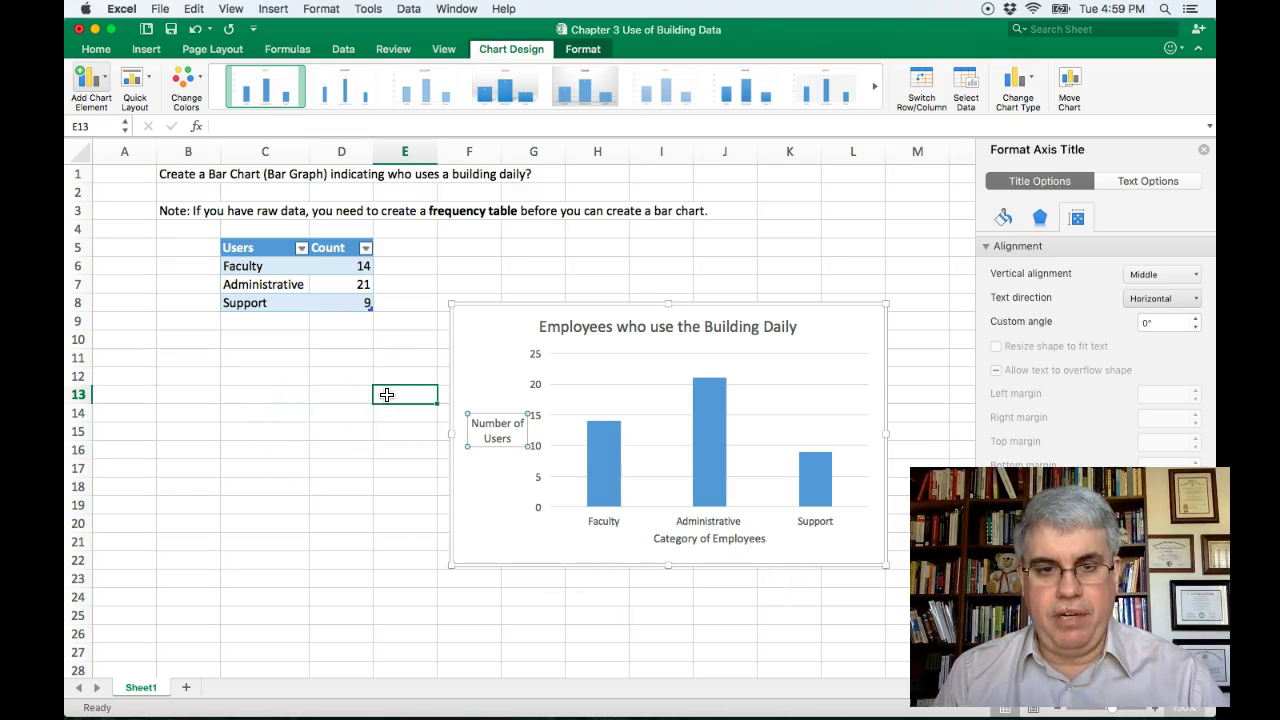